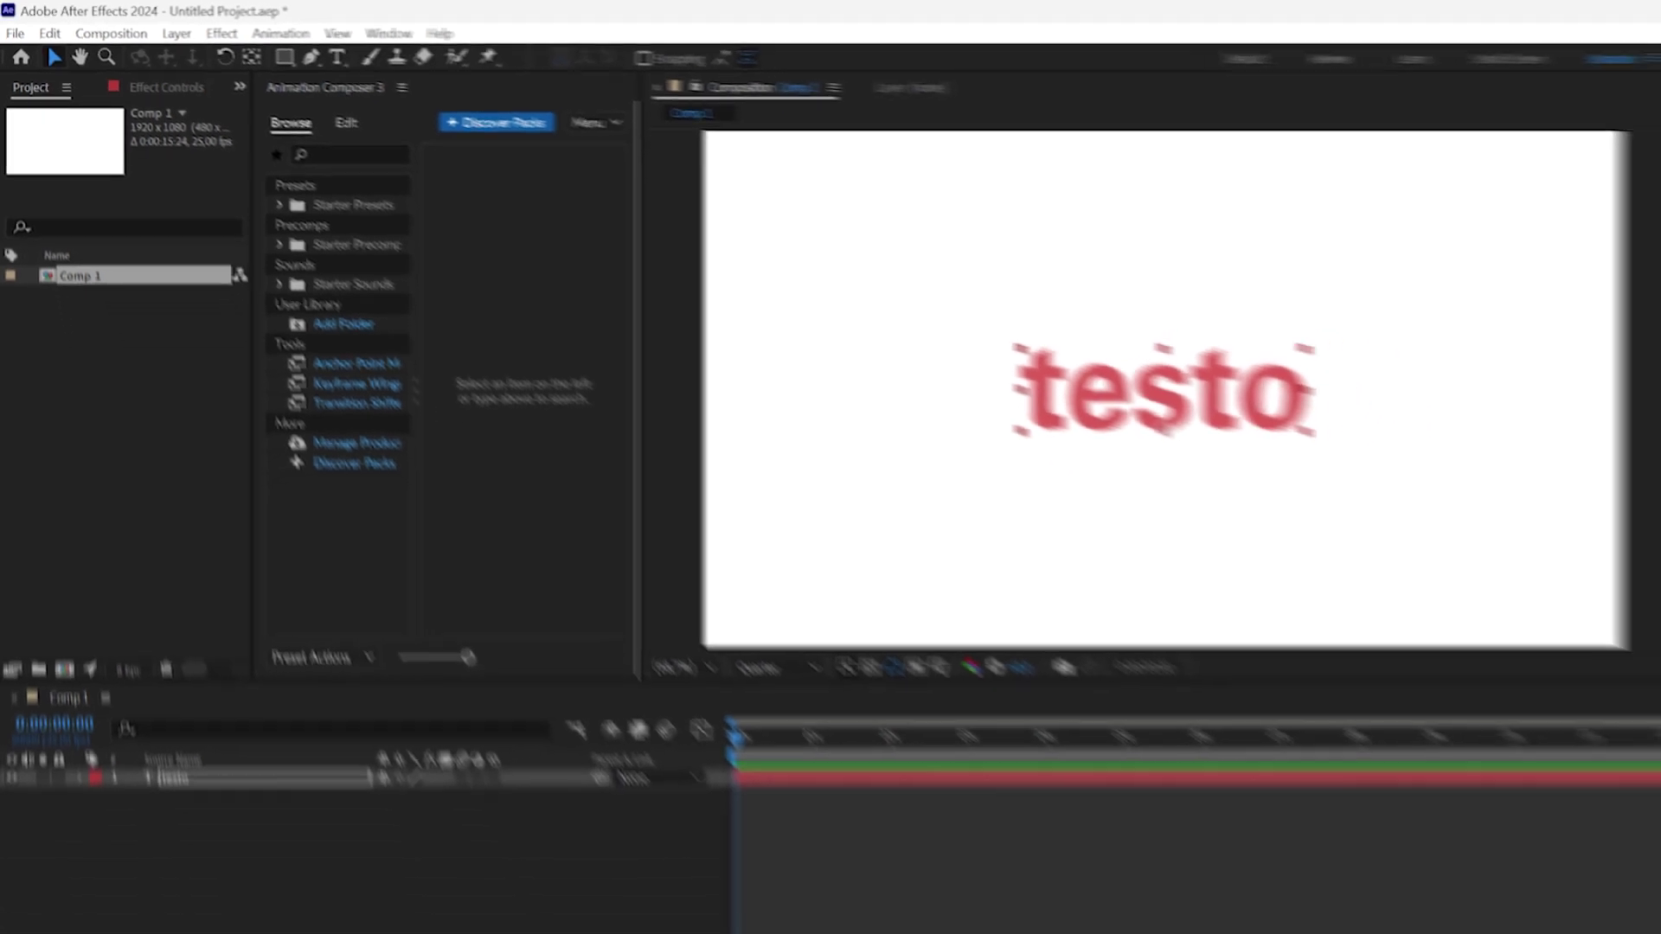
Step: Search Effects & Presets for 'count' and apply Counter Countdown Monospaced to the testo layer
scroll(1640, 464, down, 2)
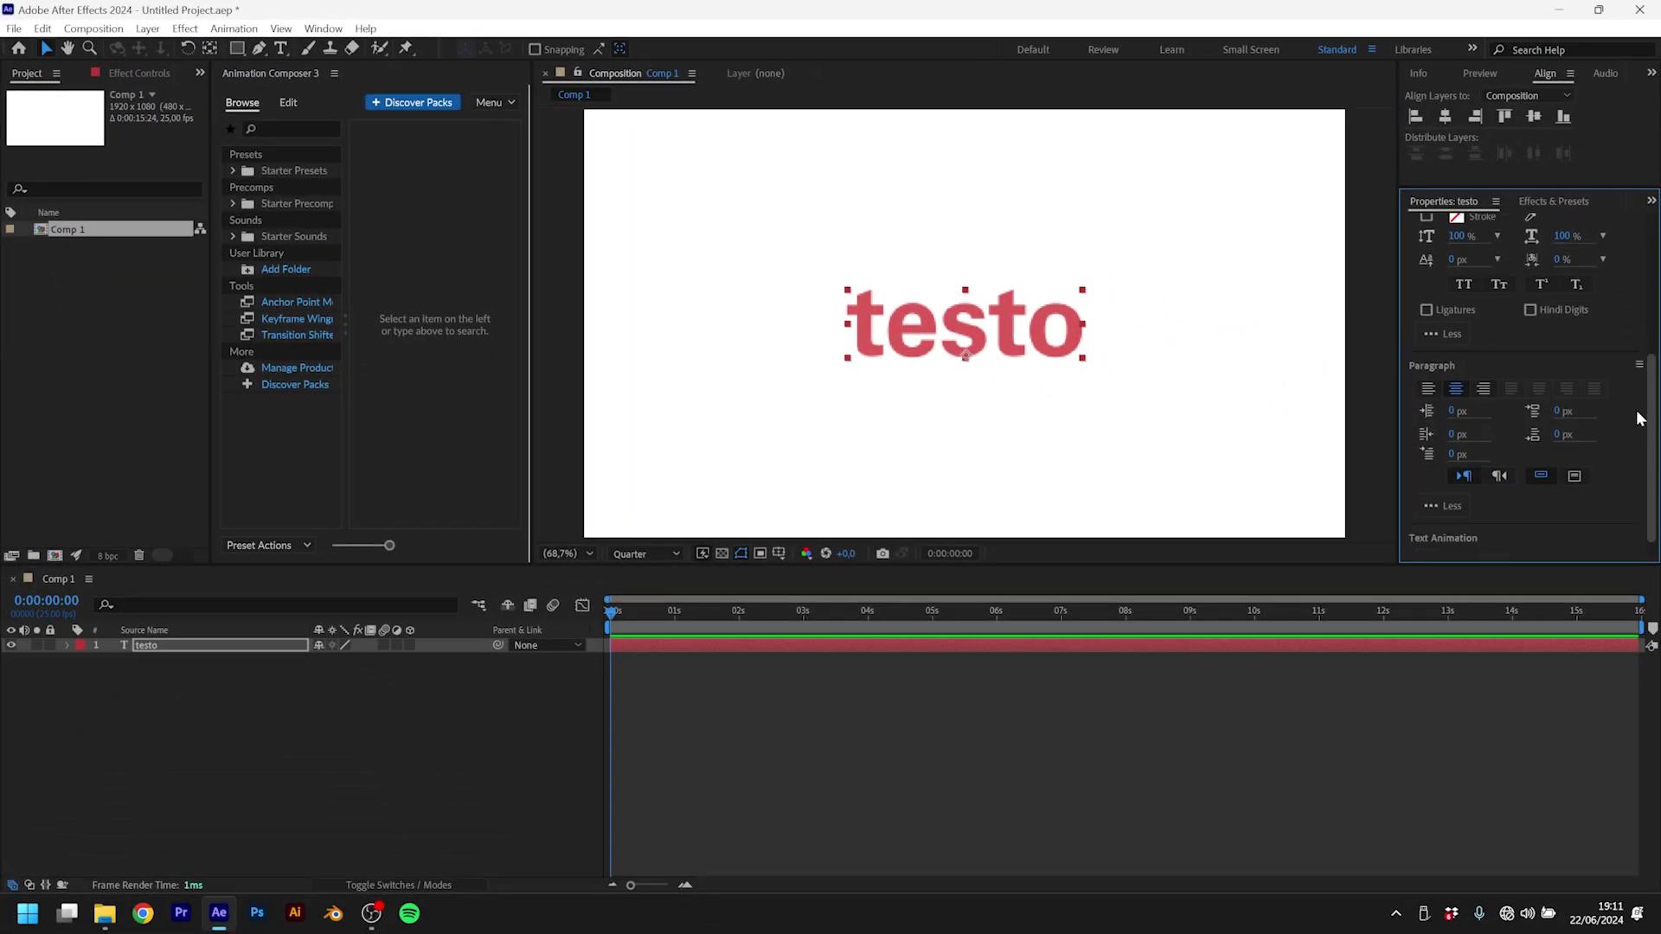
click(1557, 205)
click(751, 69)
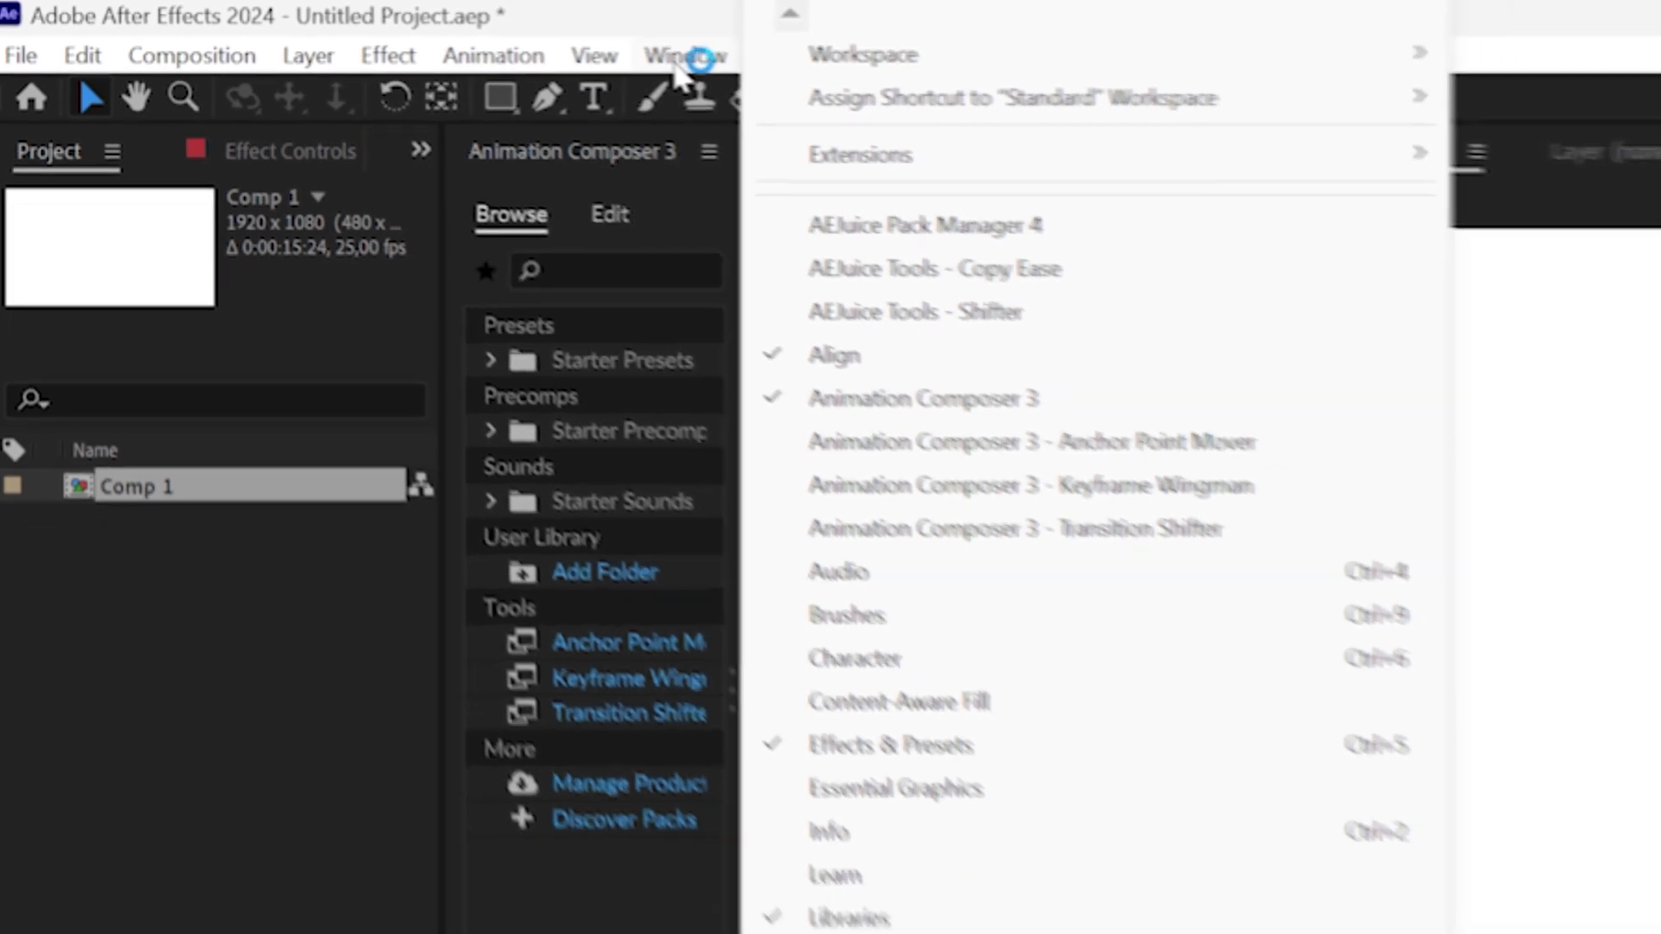
click(1570, 270)
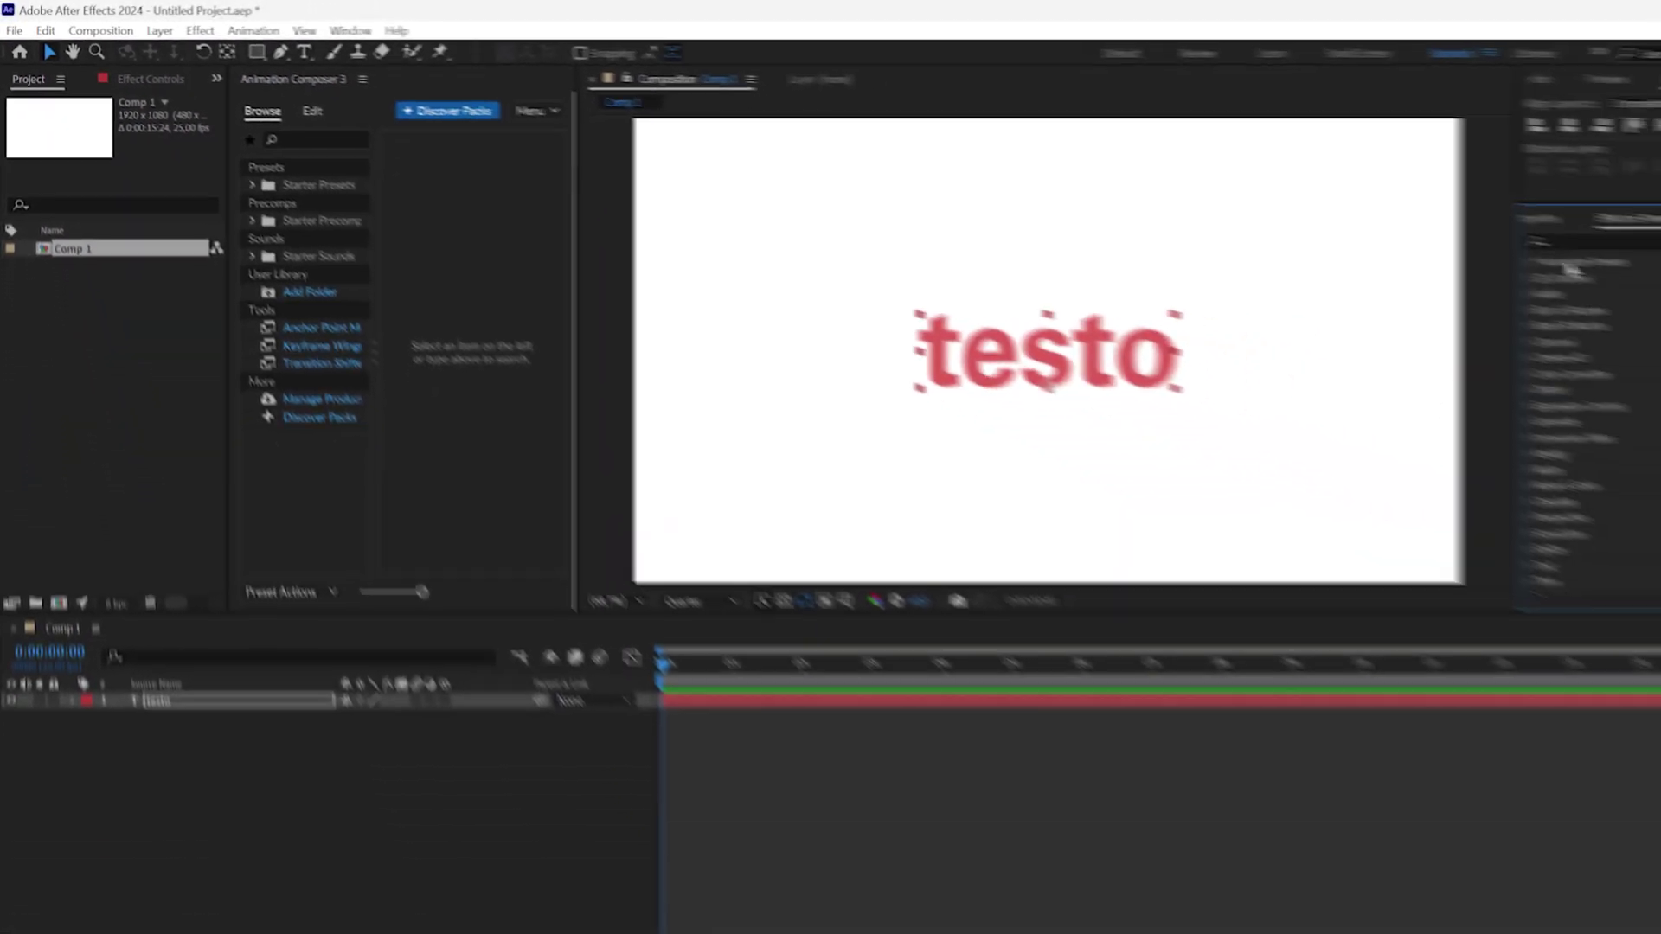
text(count)
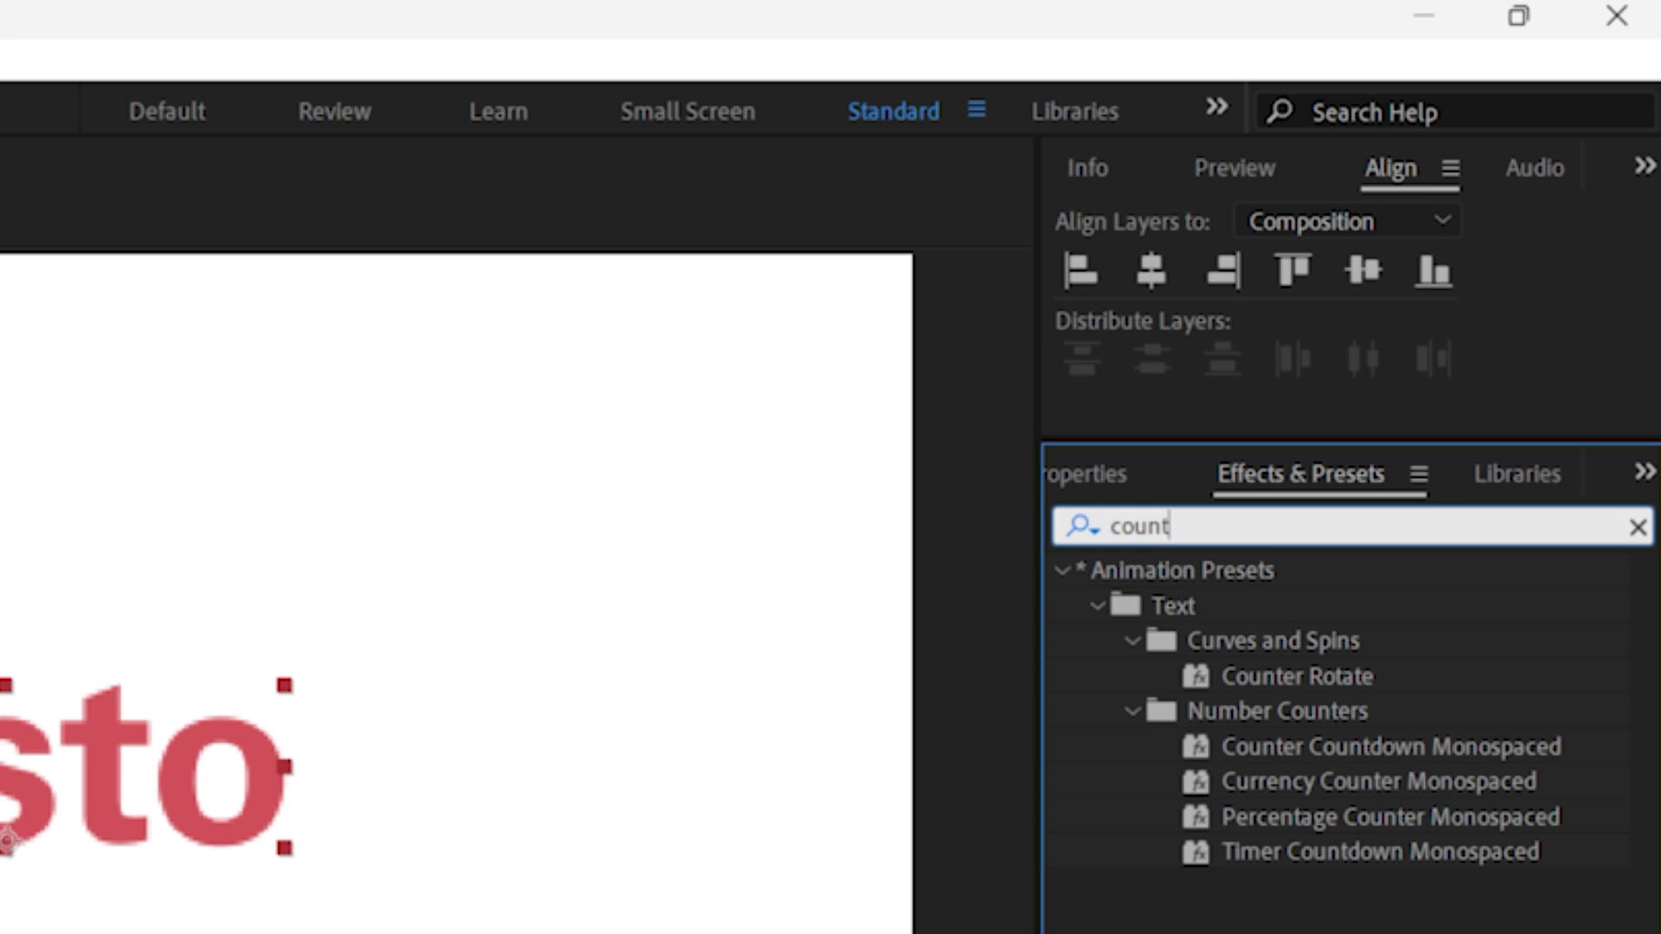
double_click(1392, 747)
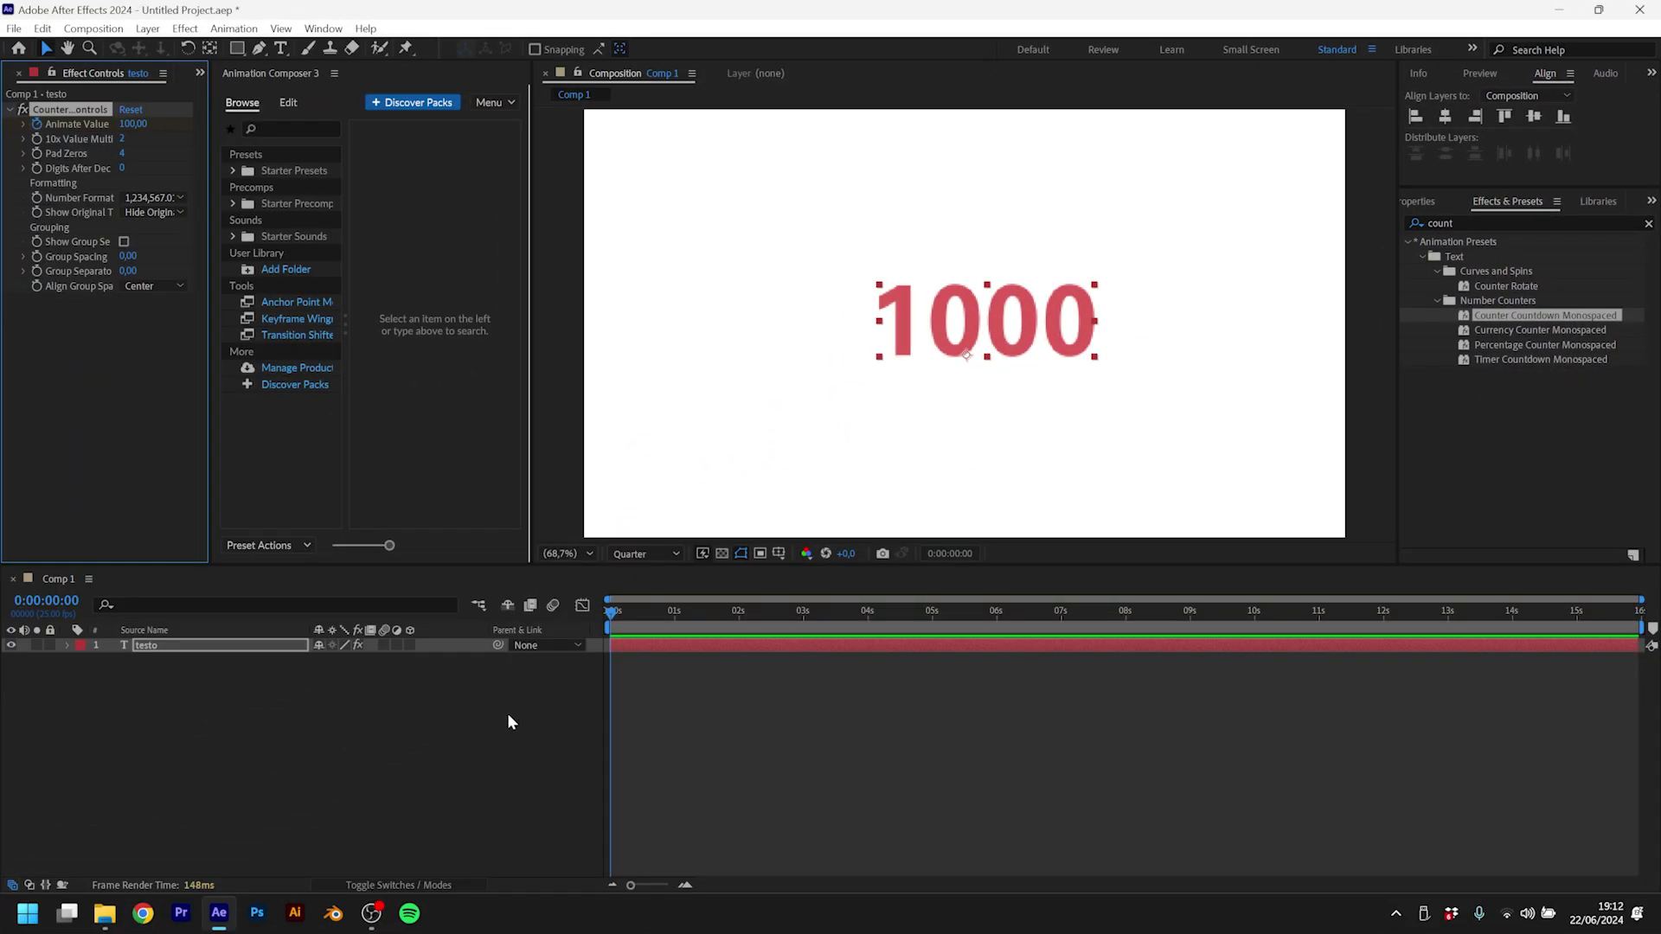
Step: Preview the countdown from the start of the timeline
click(605, 611)
key(space)
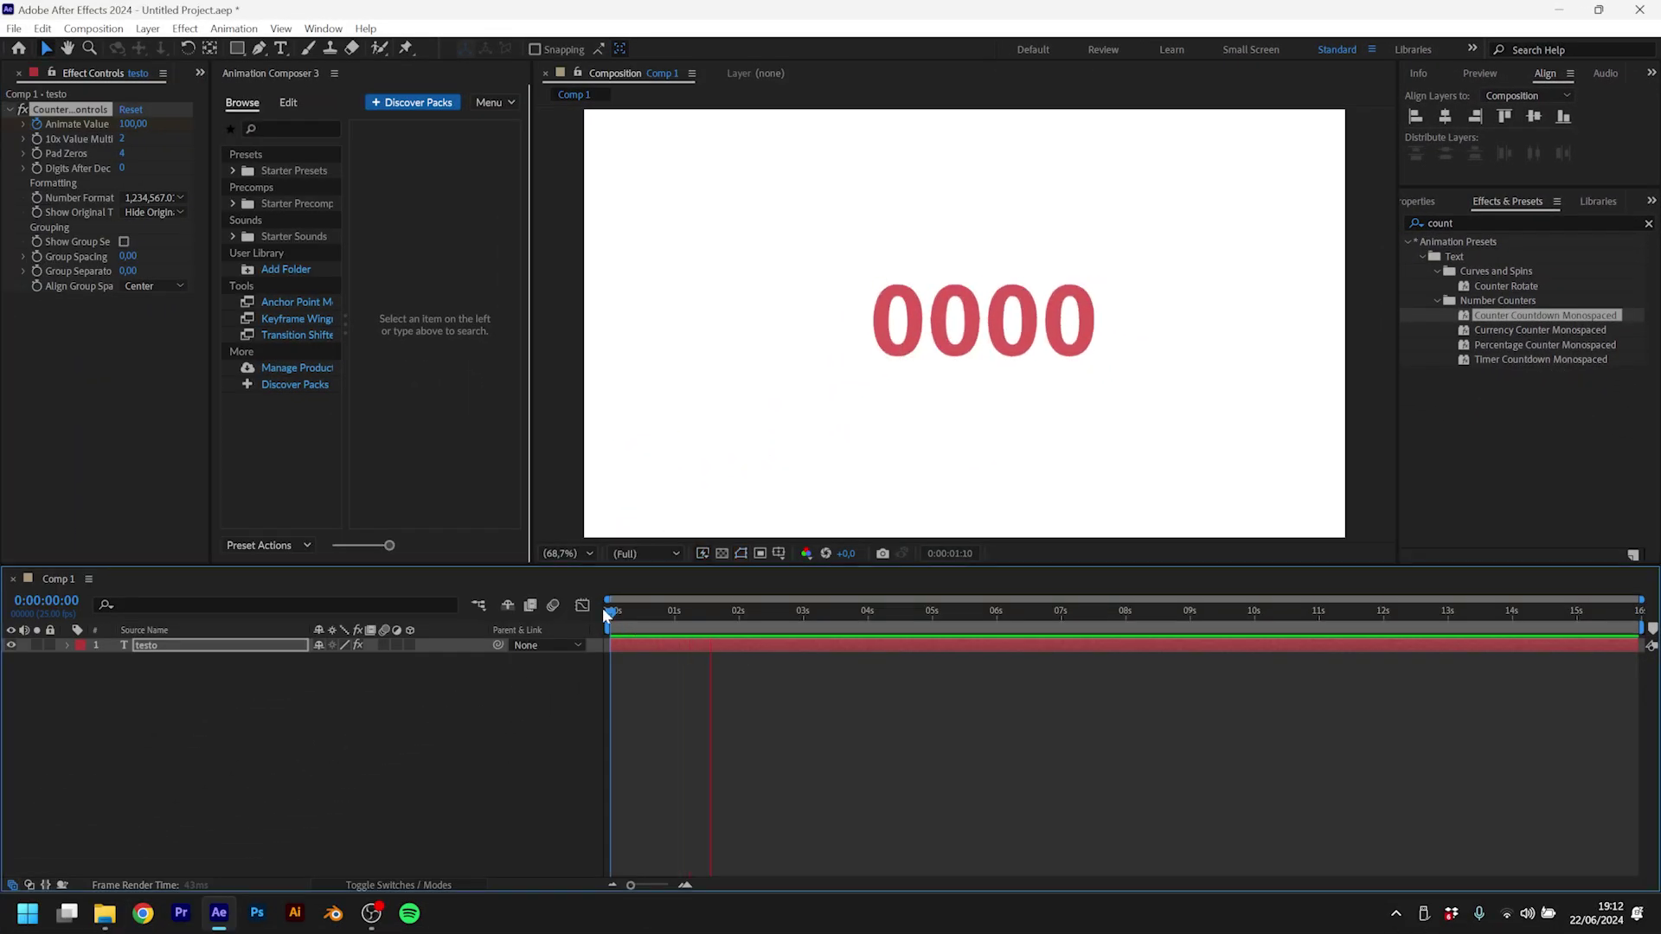
key(space)
Step: Expand testo's Counter Countdown Controls and scrub through the counter values
click(66, 645)
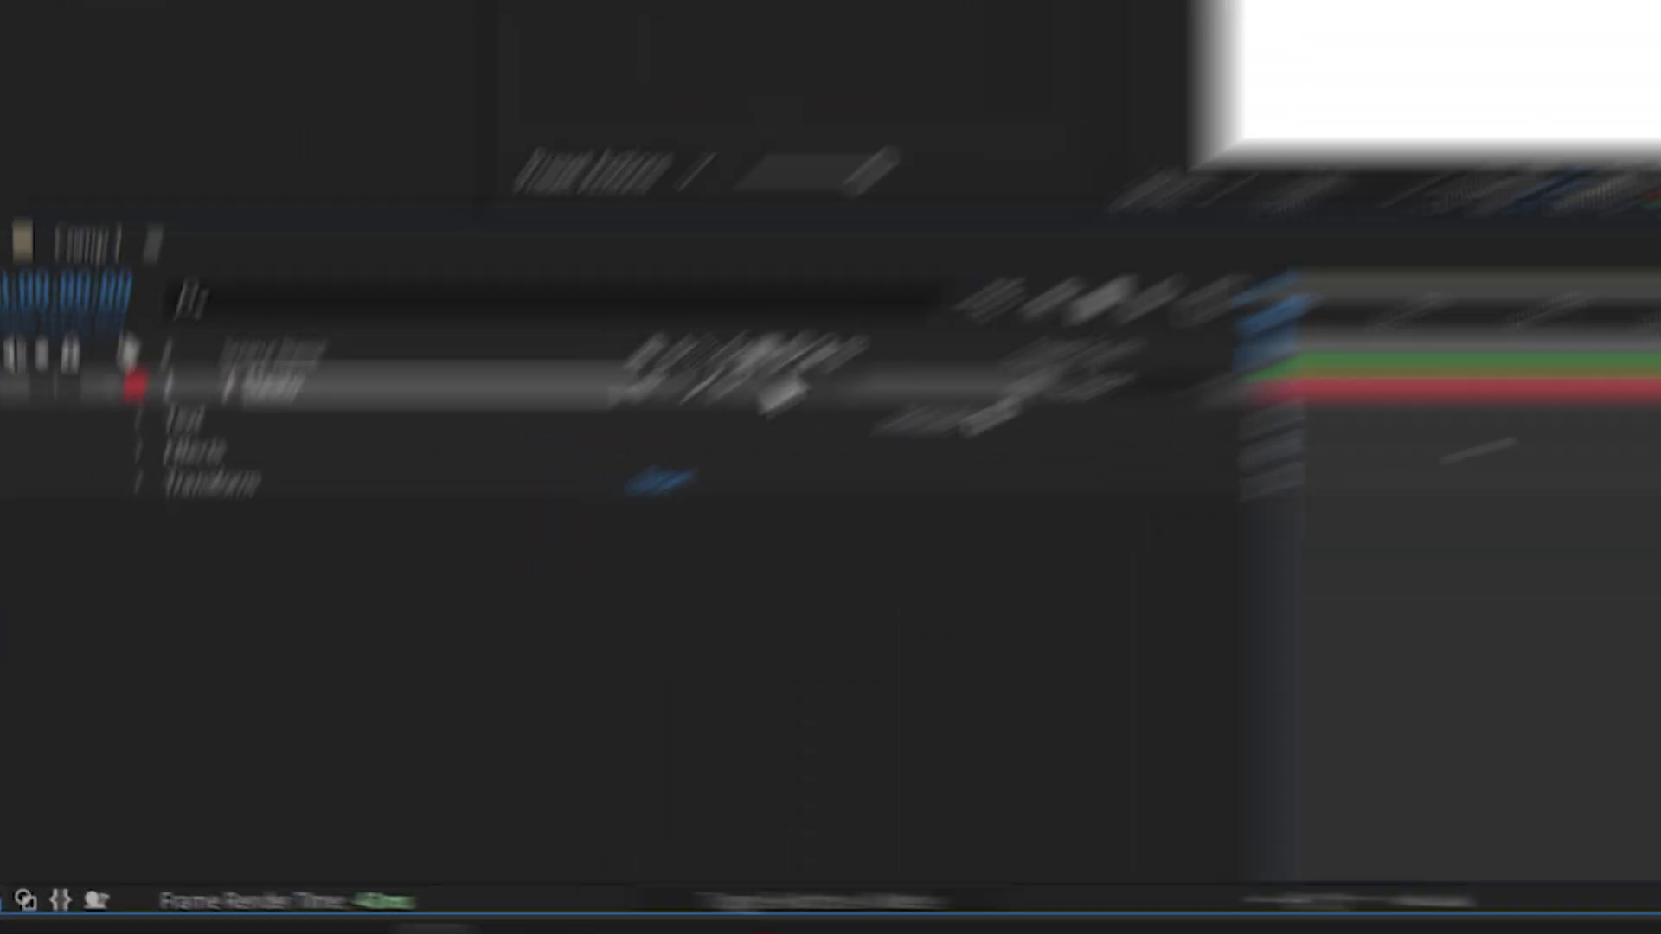
click(152, 404)
click(187, 436)
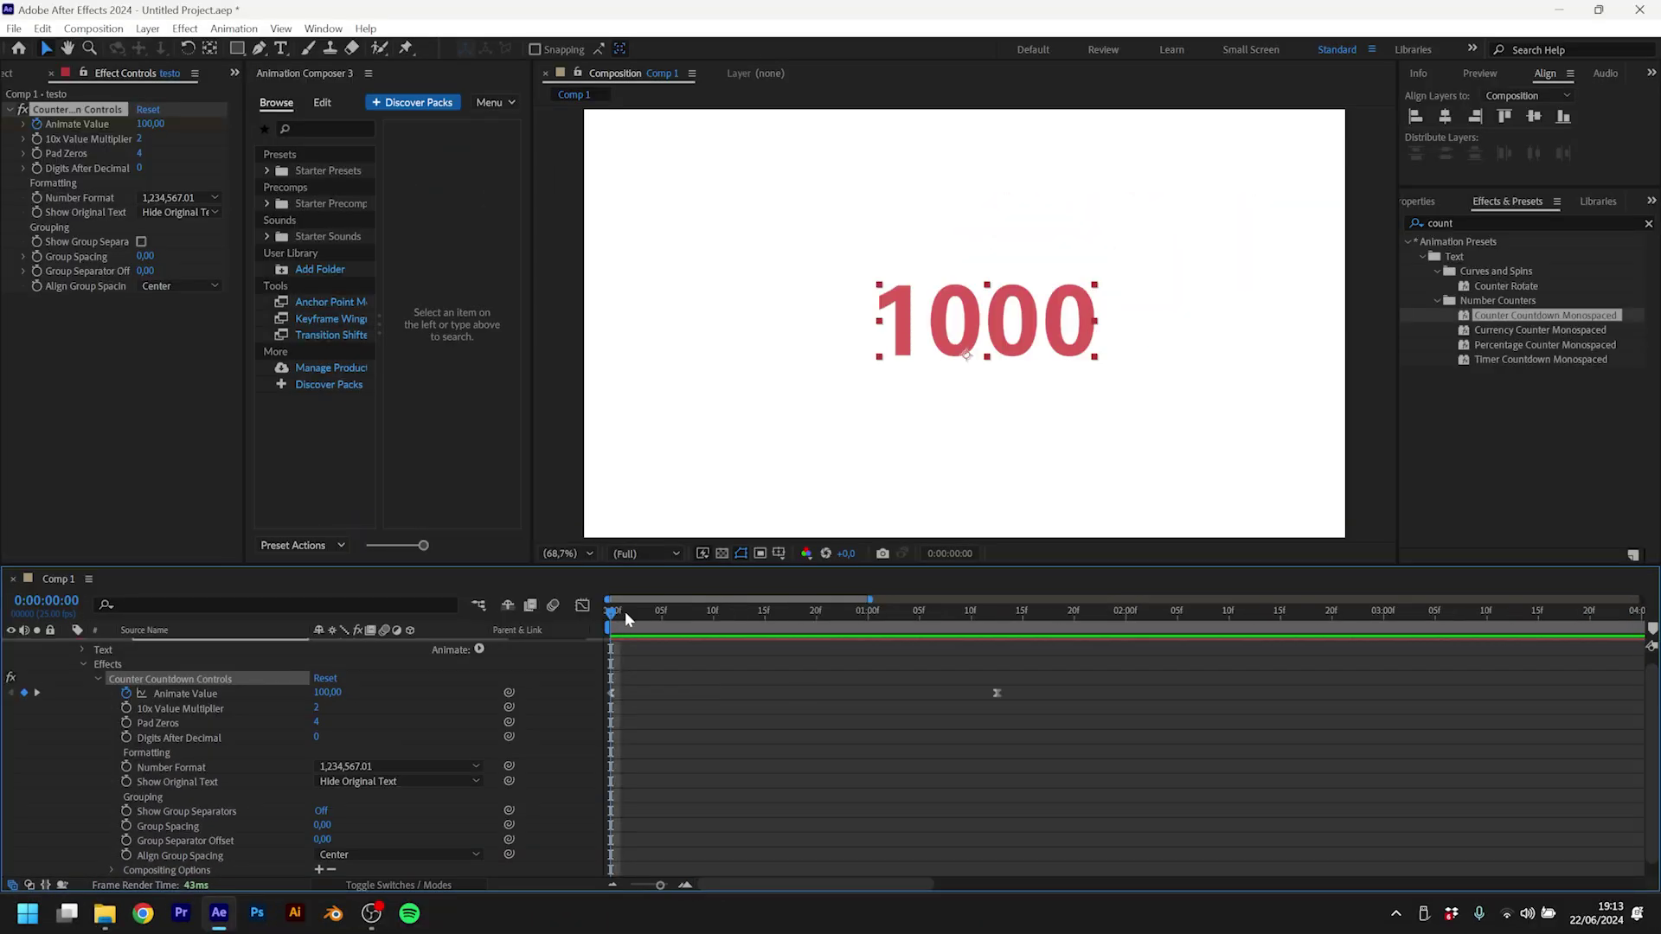
drag(625, 610, 592, 688)
Step: Set Animate Value to 10 and update the Pad Zeros and 10x Value Multiplier values
text(10)
key(Return)
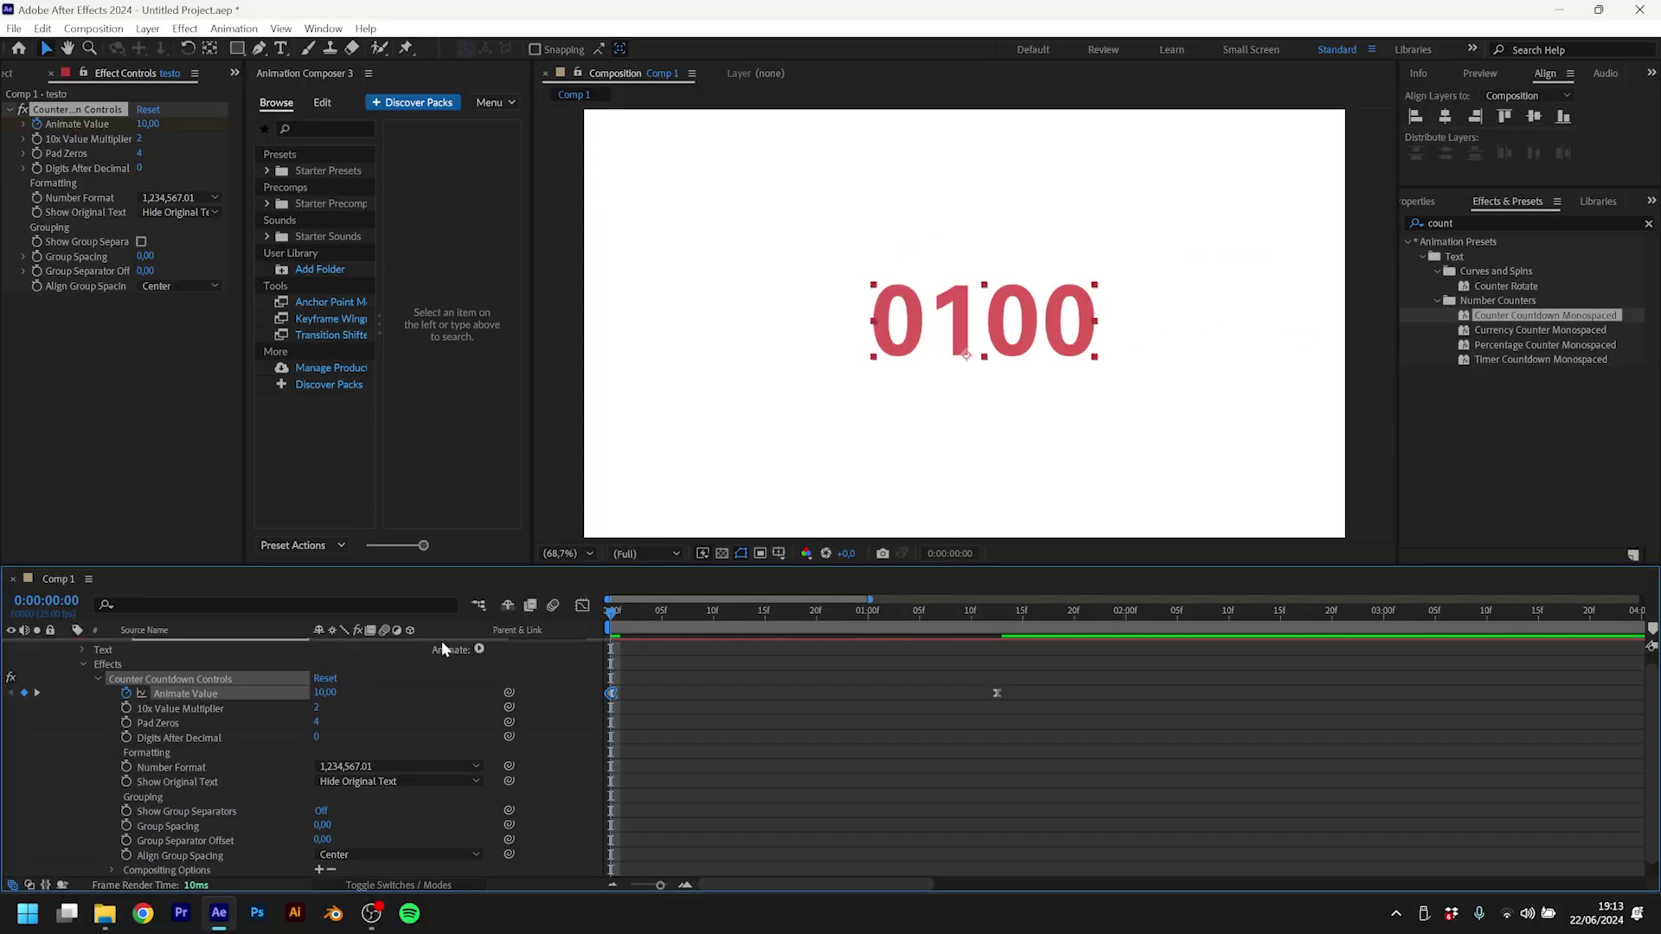
click(318, 722)
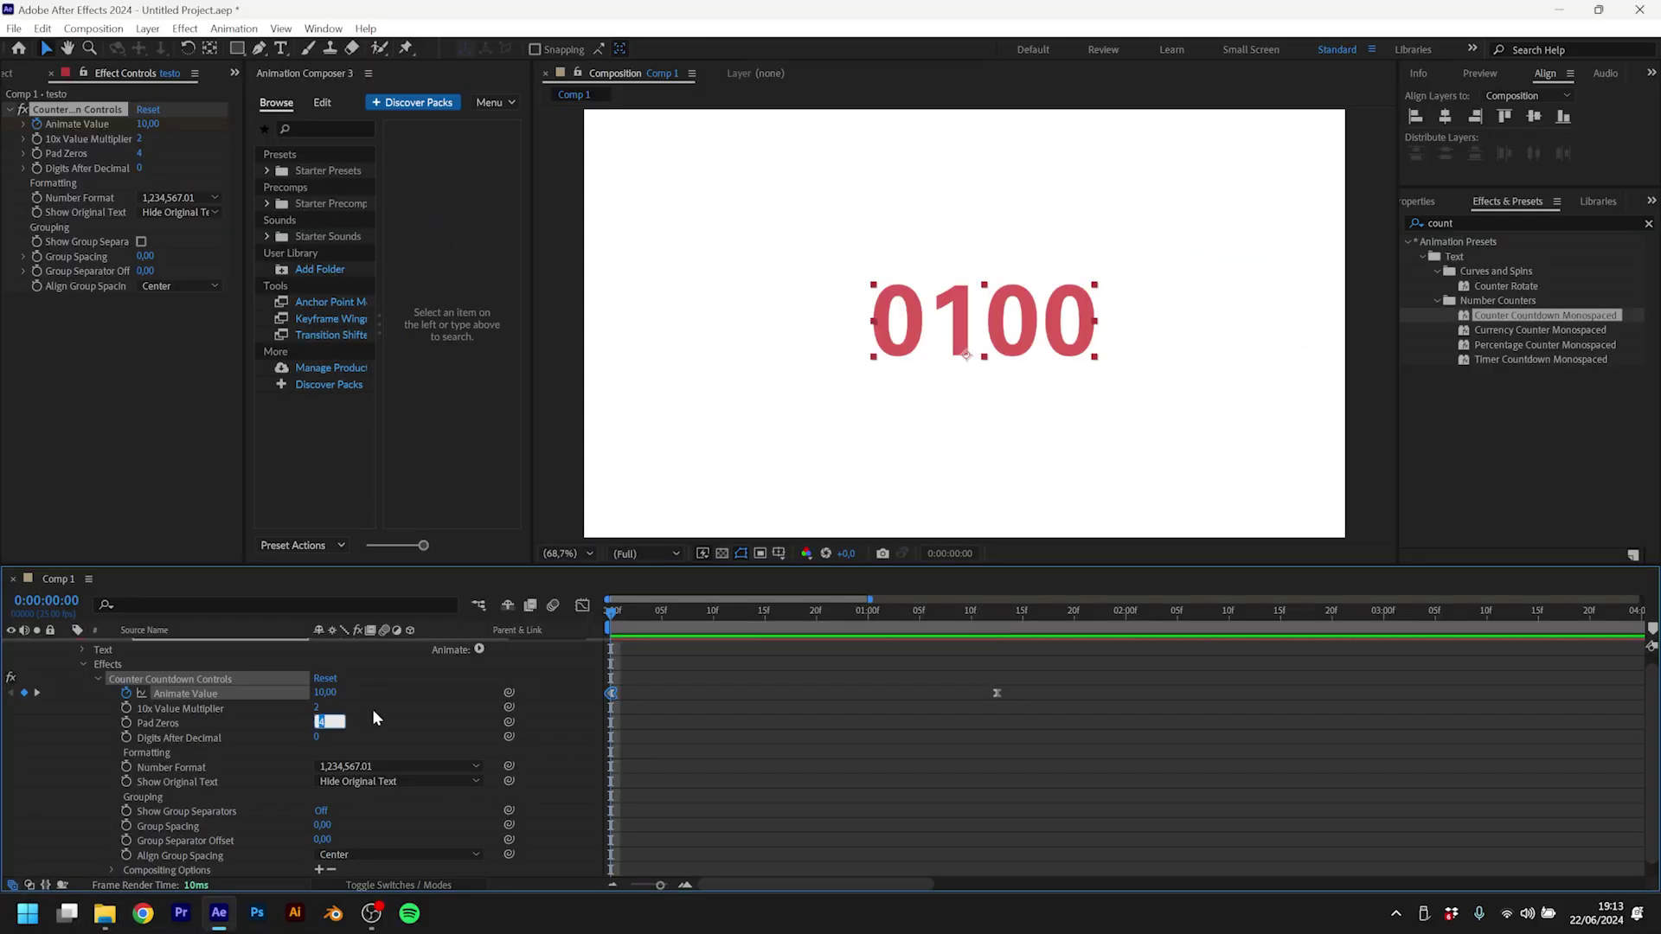
text(1)
key(shift+Tab)
text(1)
key(Return)
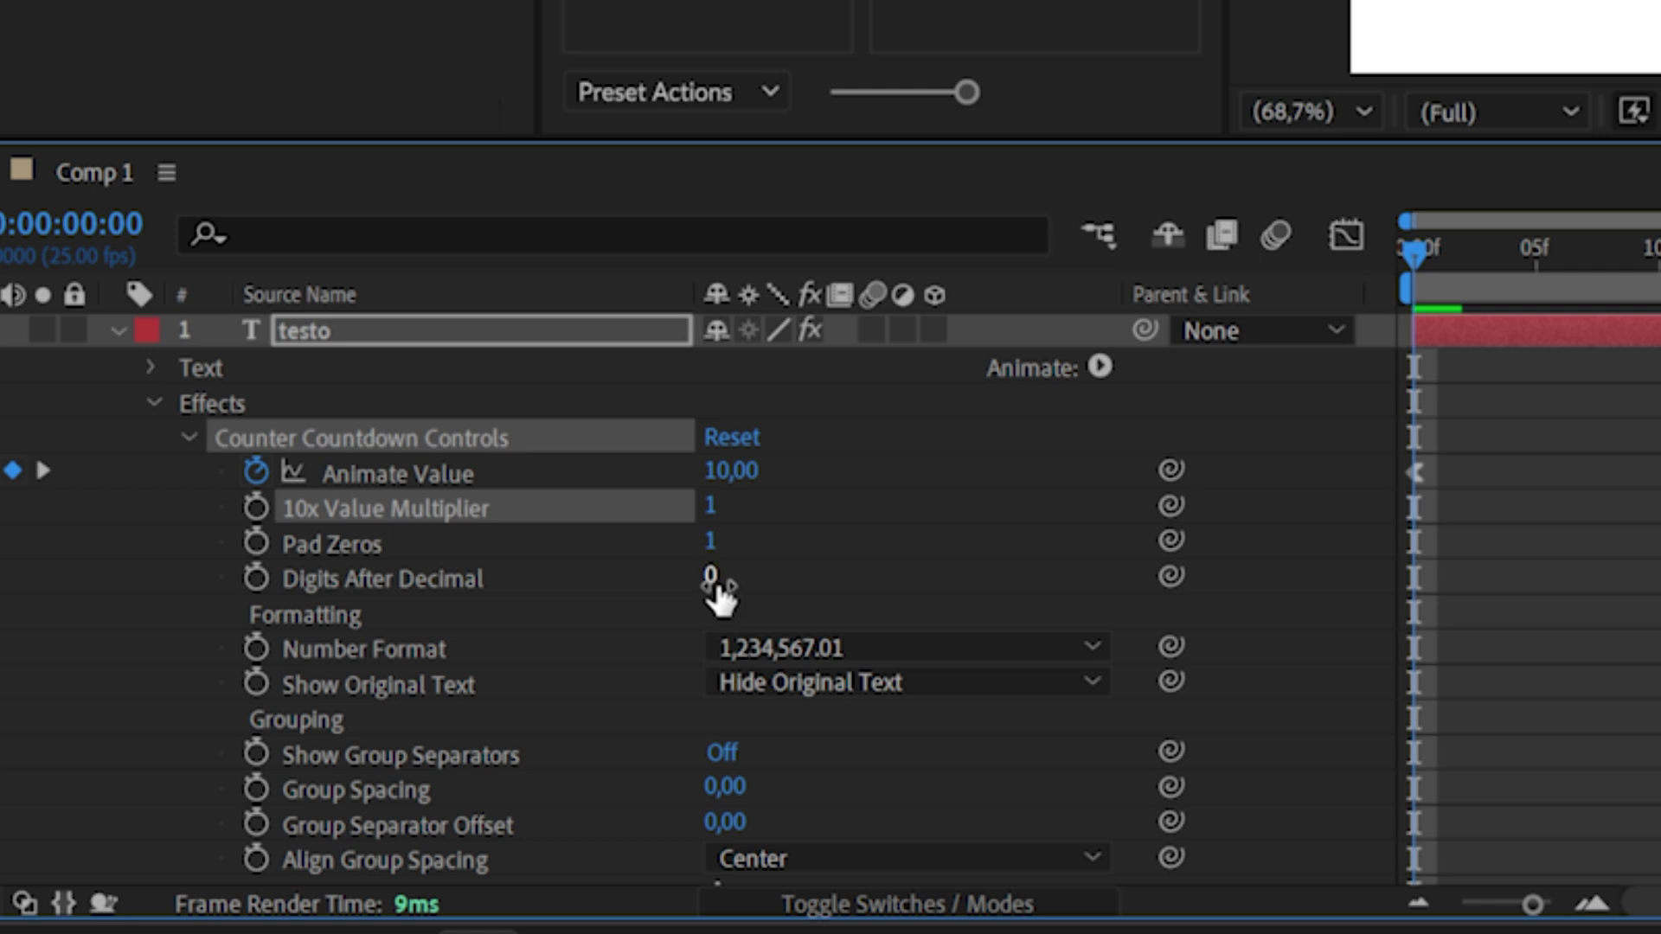
Step: Set Digits After Decimal to 0
drag(714, 588, 736, 588)
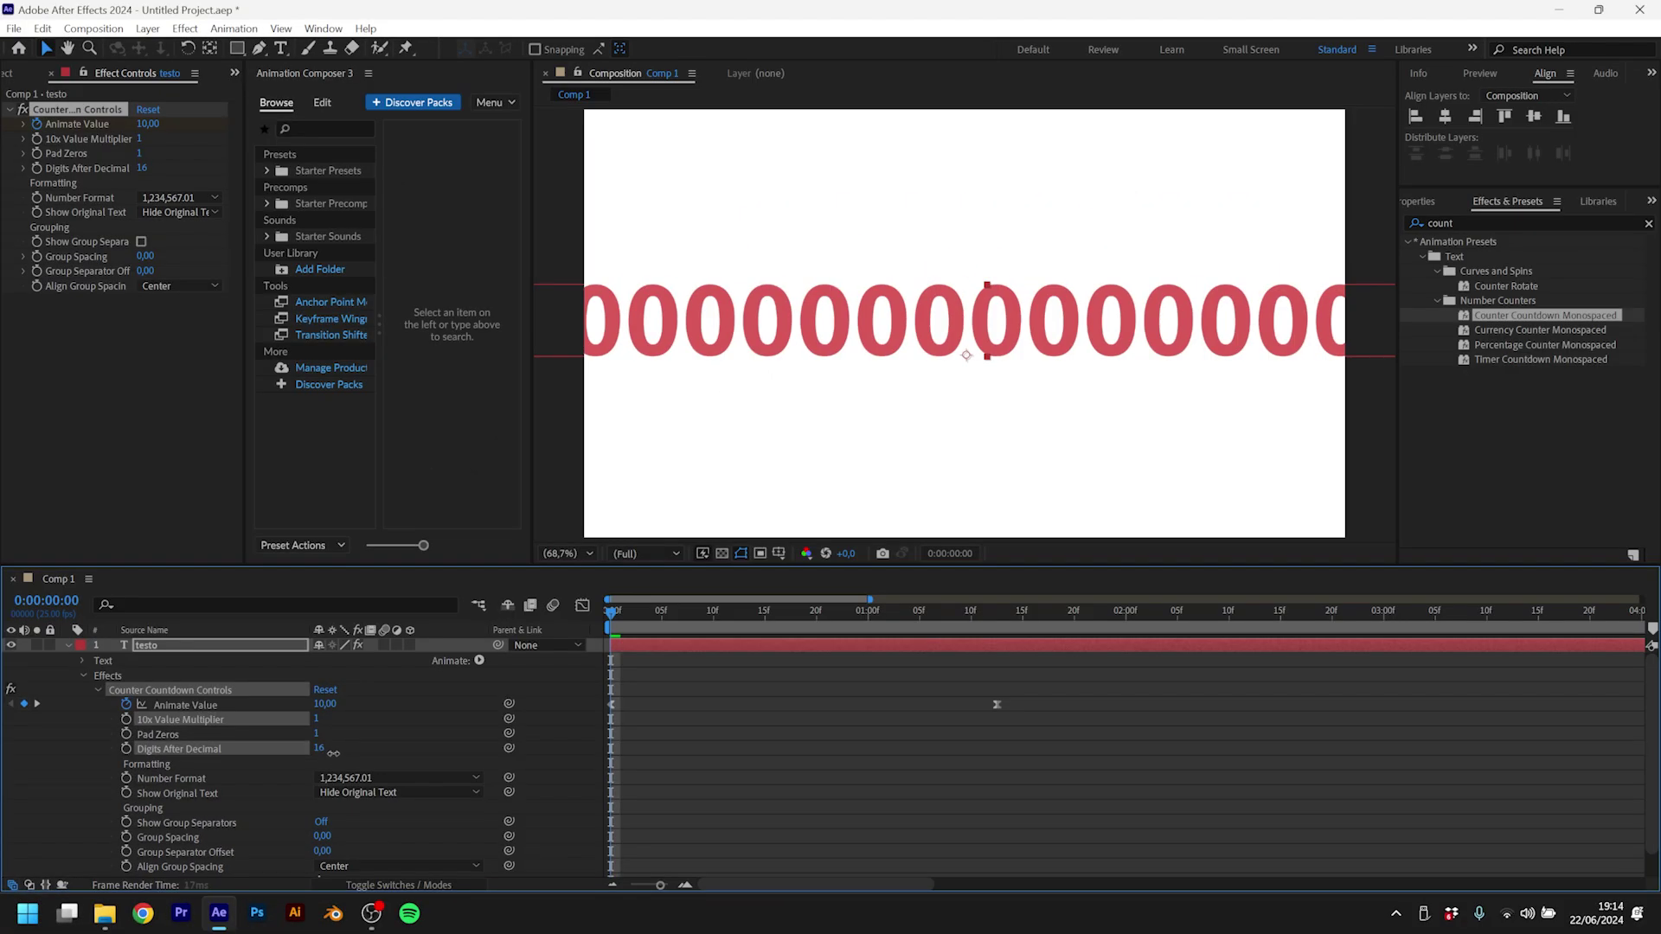
drag(329, 752, 324, 752)
click(320, 748)
key(Return)
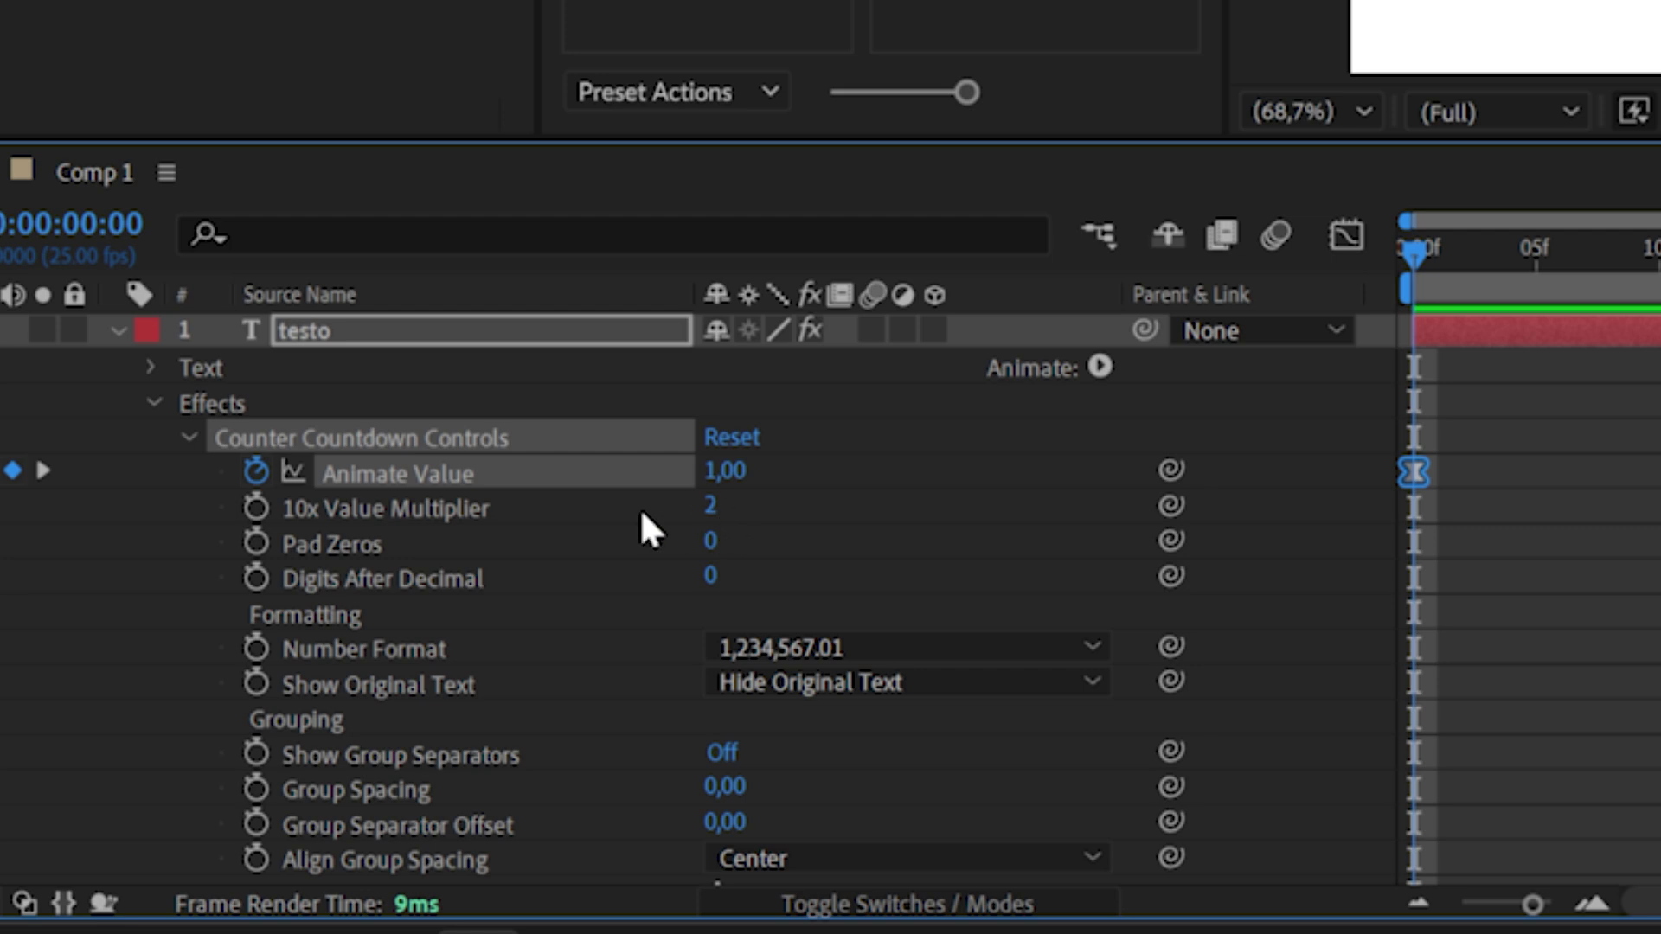
Step: Scrub through the counter as it counts from 10 down to 0
click(1458, 253)
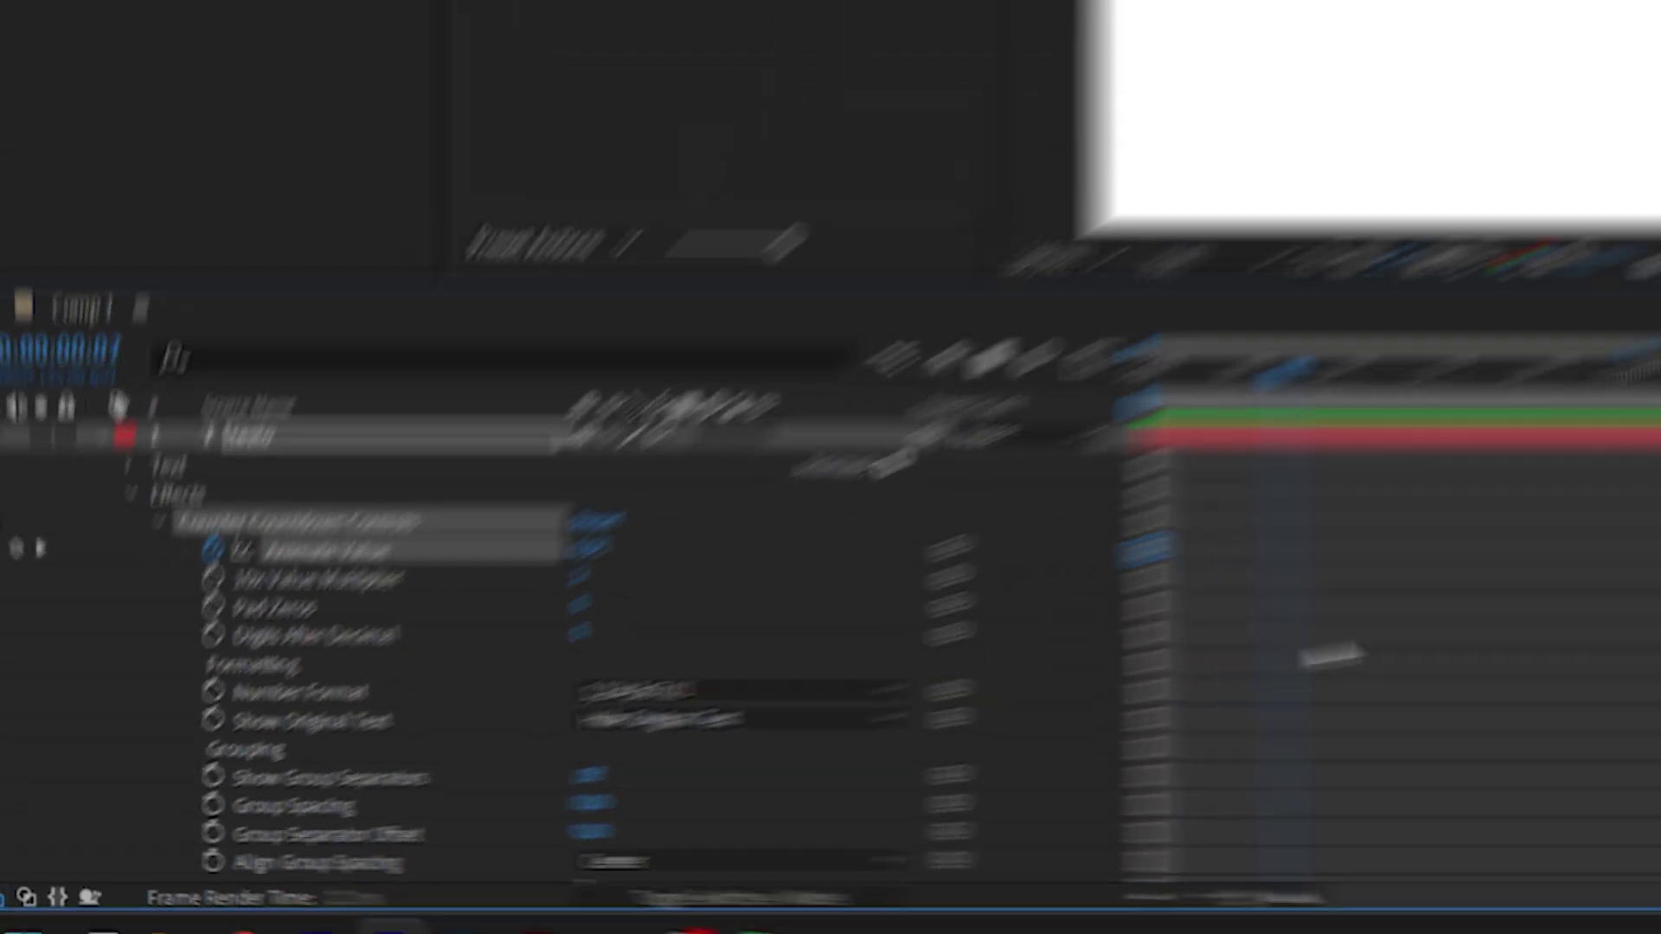
drag(870, 750, 586, 747)
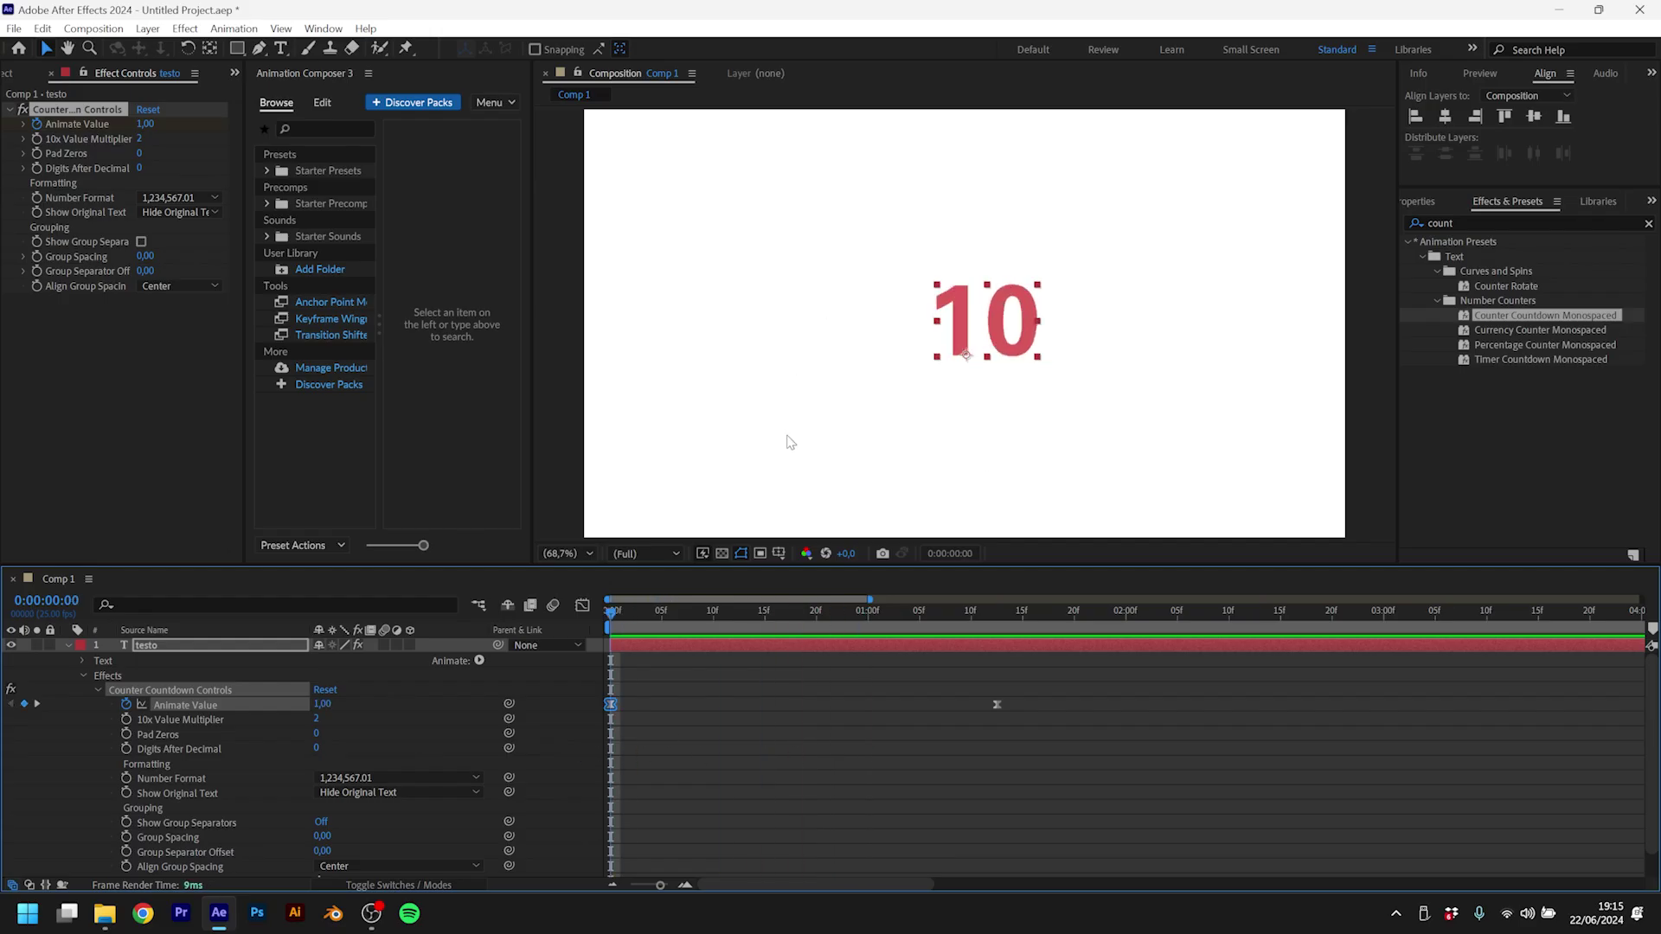
click(992, 613)
mouse_move(1004, 641)
mouse_down()
mouse_move(597, 674)
mouse_move(996, 708)
mouse_move(1352, 704)
mouse_up()
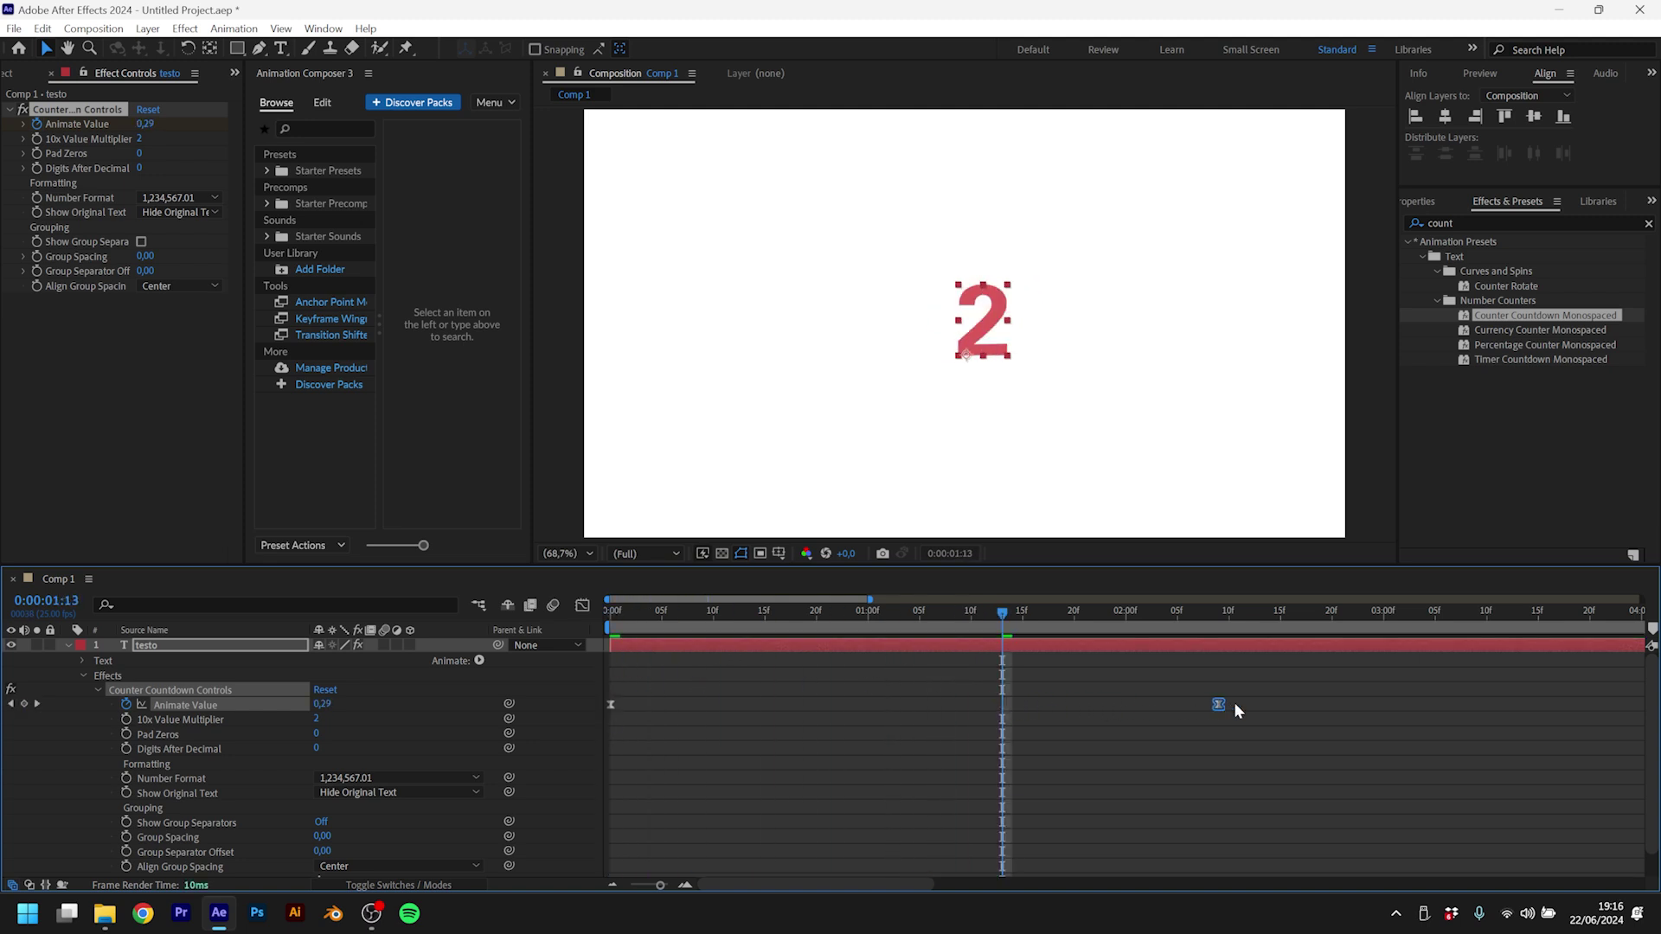
Step: Return to the start, deselect the layer, and open the Number Format choices
key(Home)
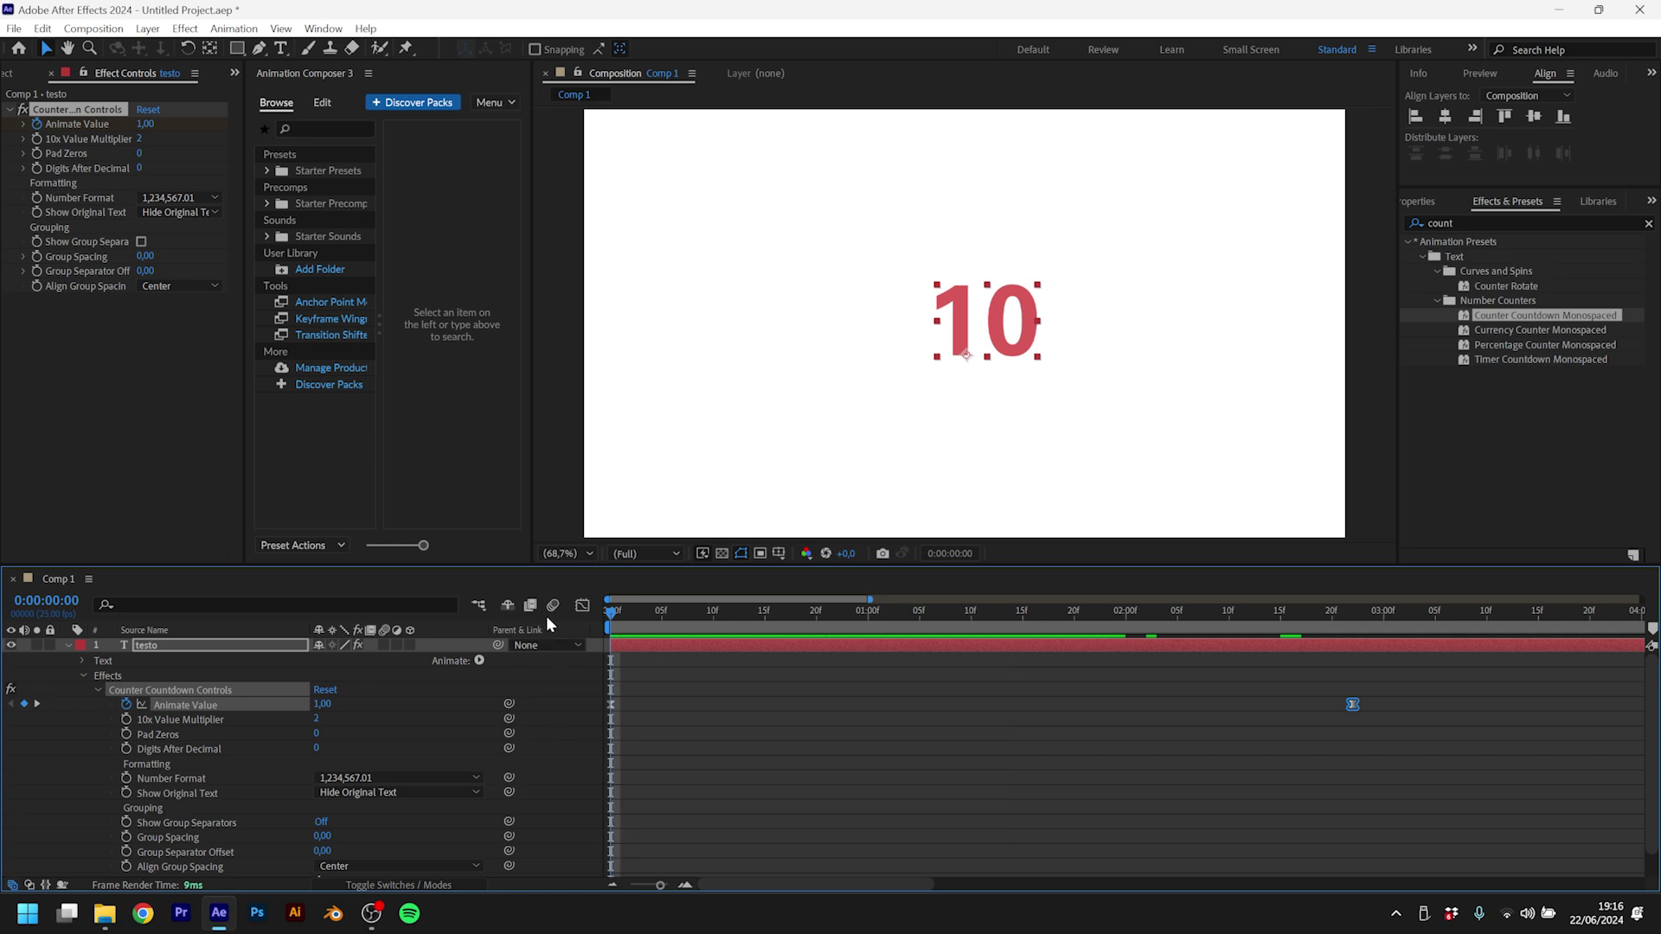
click(733, 694)
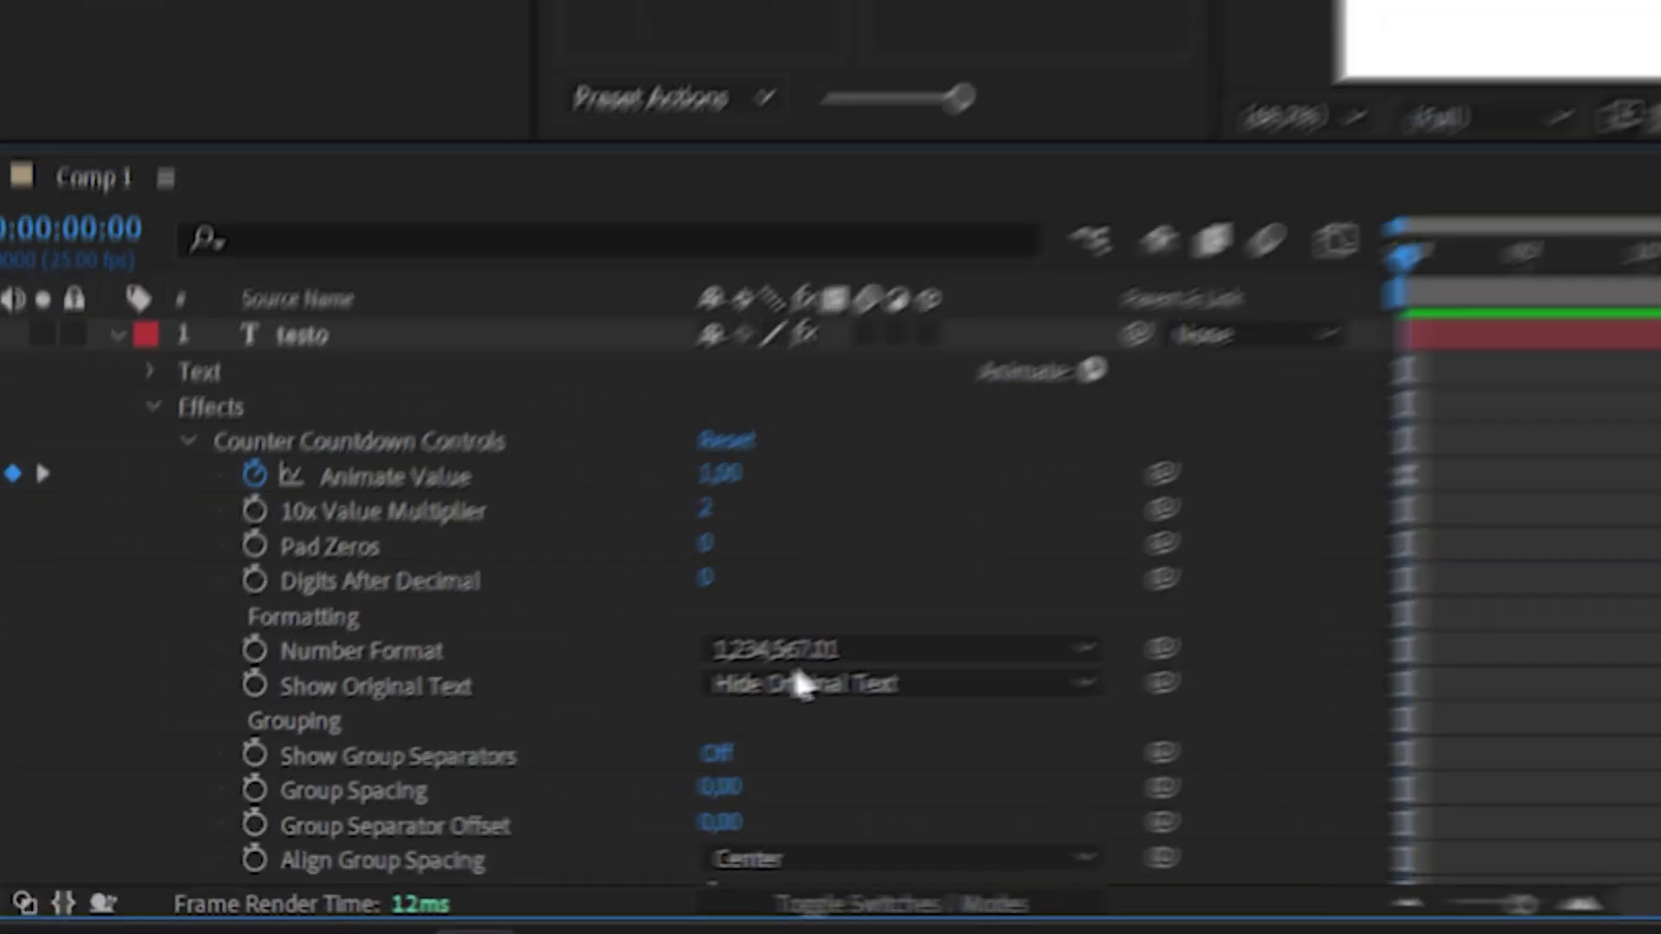
click(824, 653)
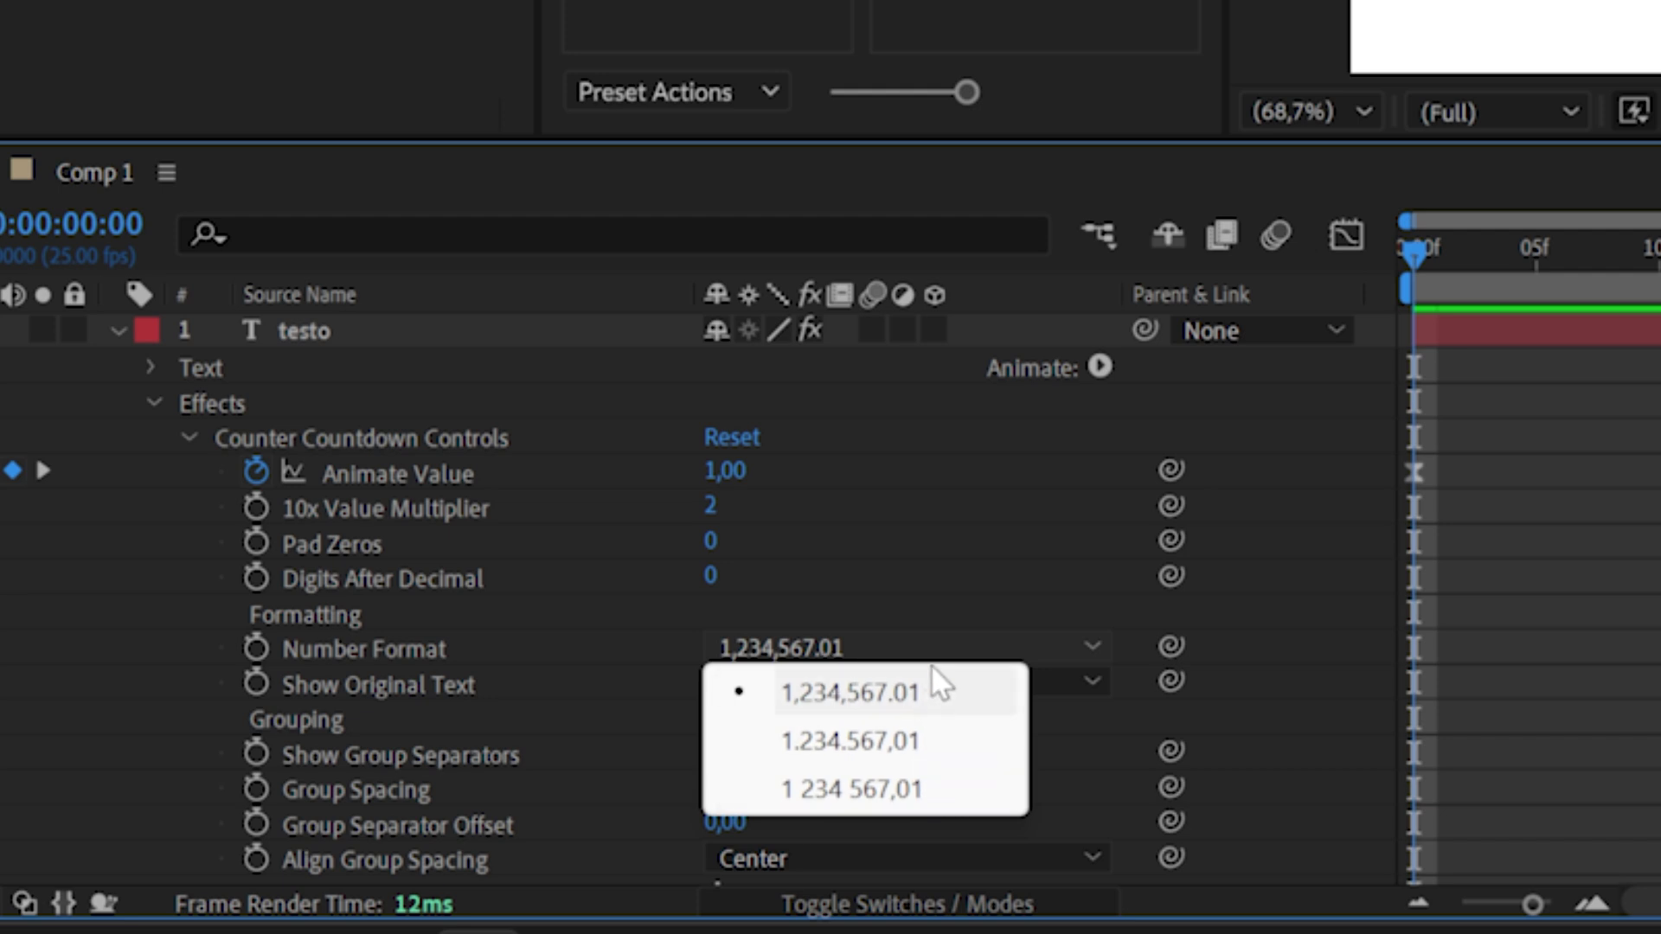
Step: Keep the 1,234,567.01 number format, set the counter to 444 px and centre it
click(934, 692)
scroll(1655, 354, up, 1)
drag(1456, 409, 1548, 409)
click(1445, 116)
click(1534, 116)
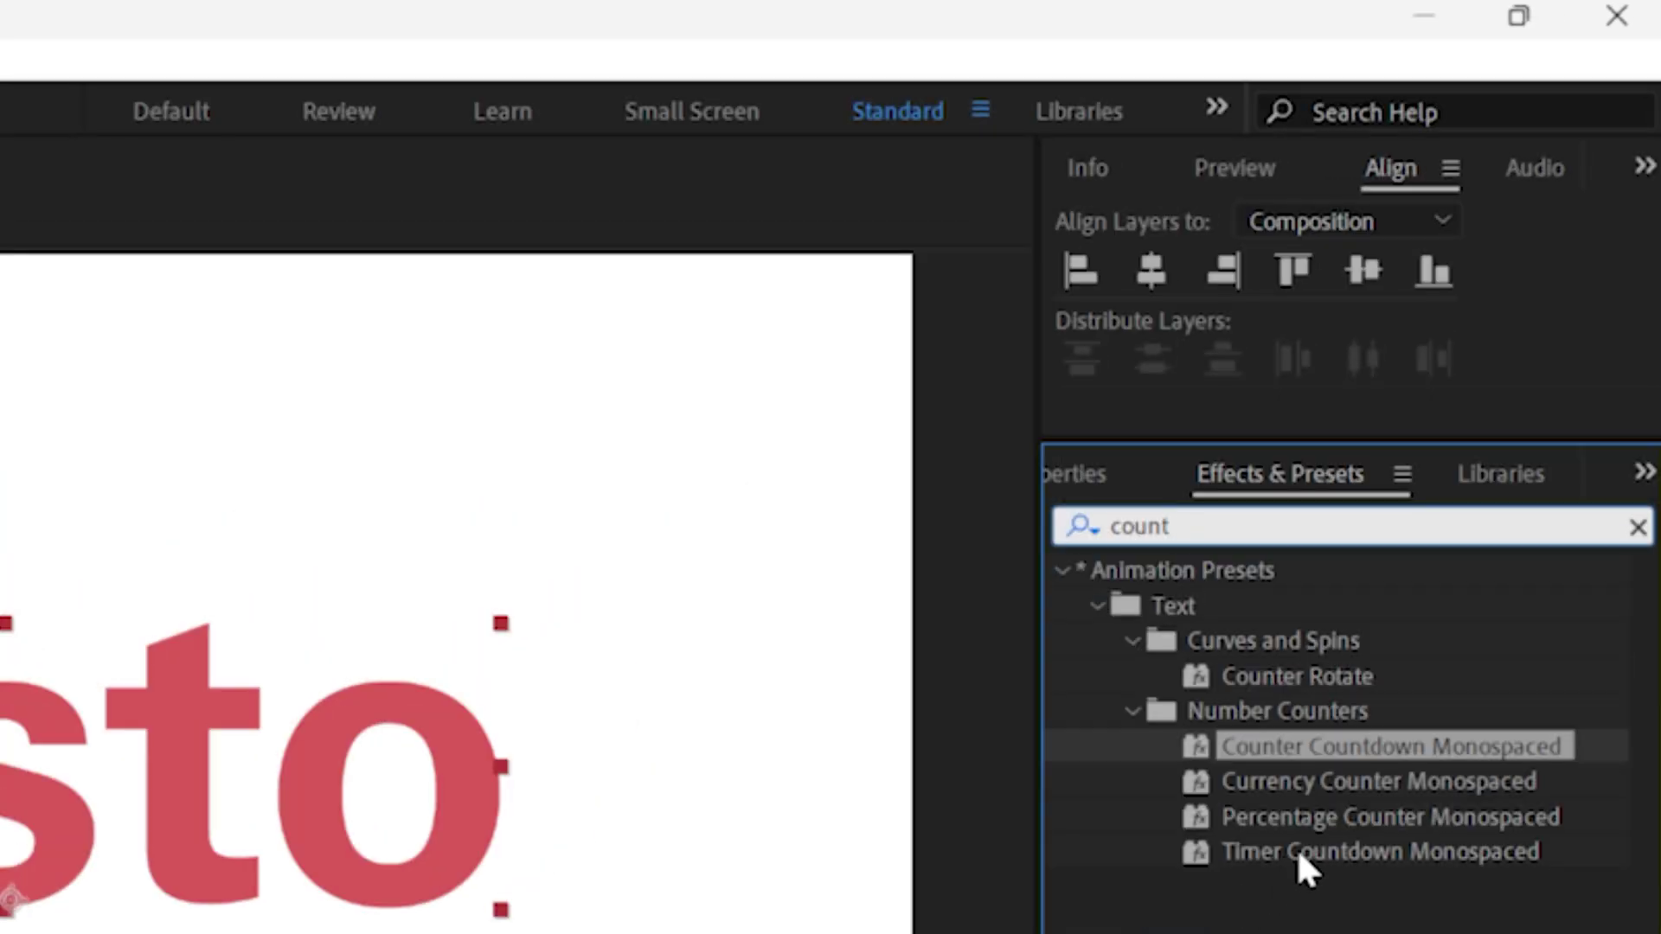
Step: Apply the Timer Countdown Monospaced preset to testo 2 and show its text properties
drag(1300, 854, 1308, 875)
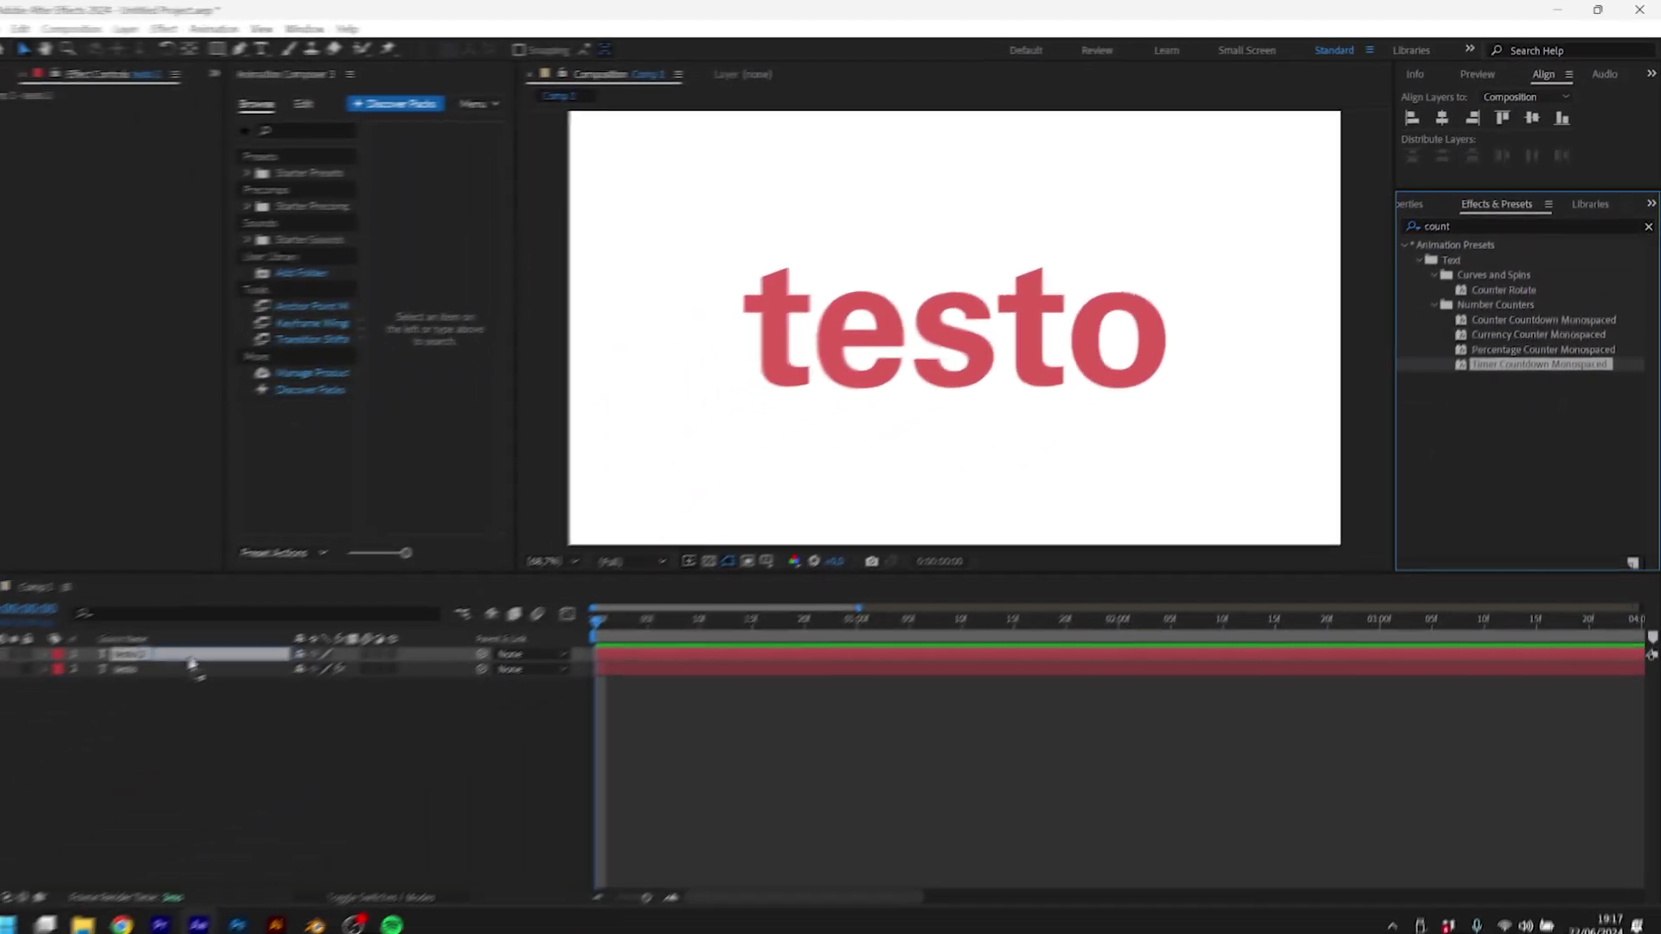
drag(1372, 715, 209, 647)
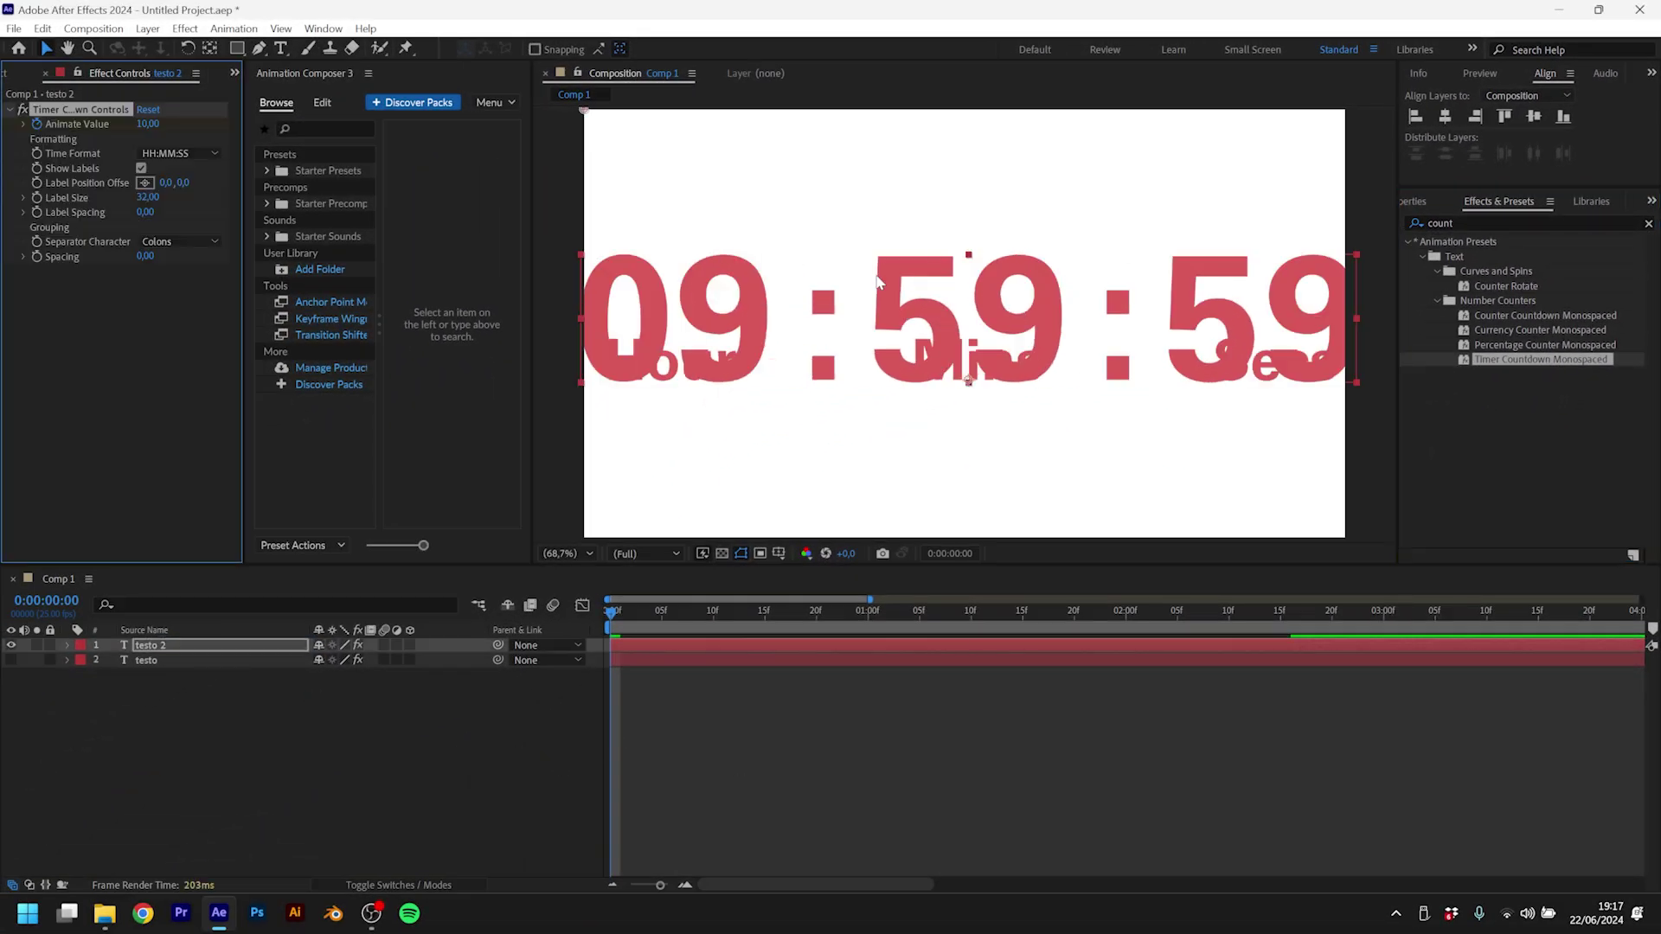
click(1413, 201)
Step: Change the timer's text fill to orange and expand testo 2 in the timeline
click(1457, 453)
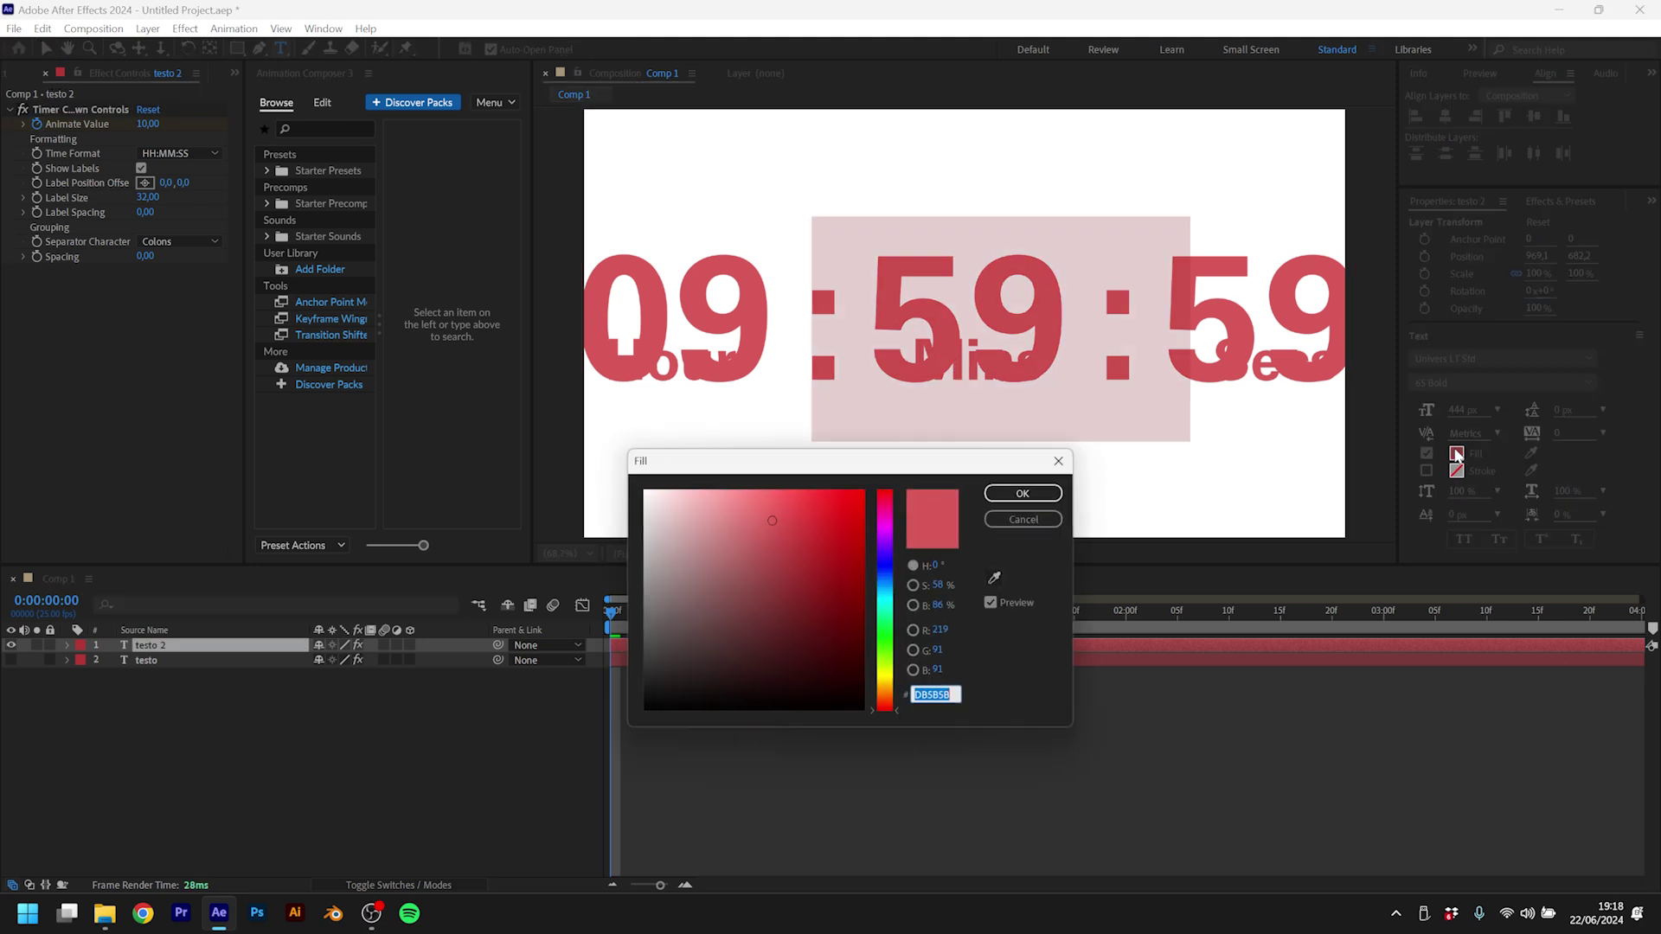
click(837, 515)
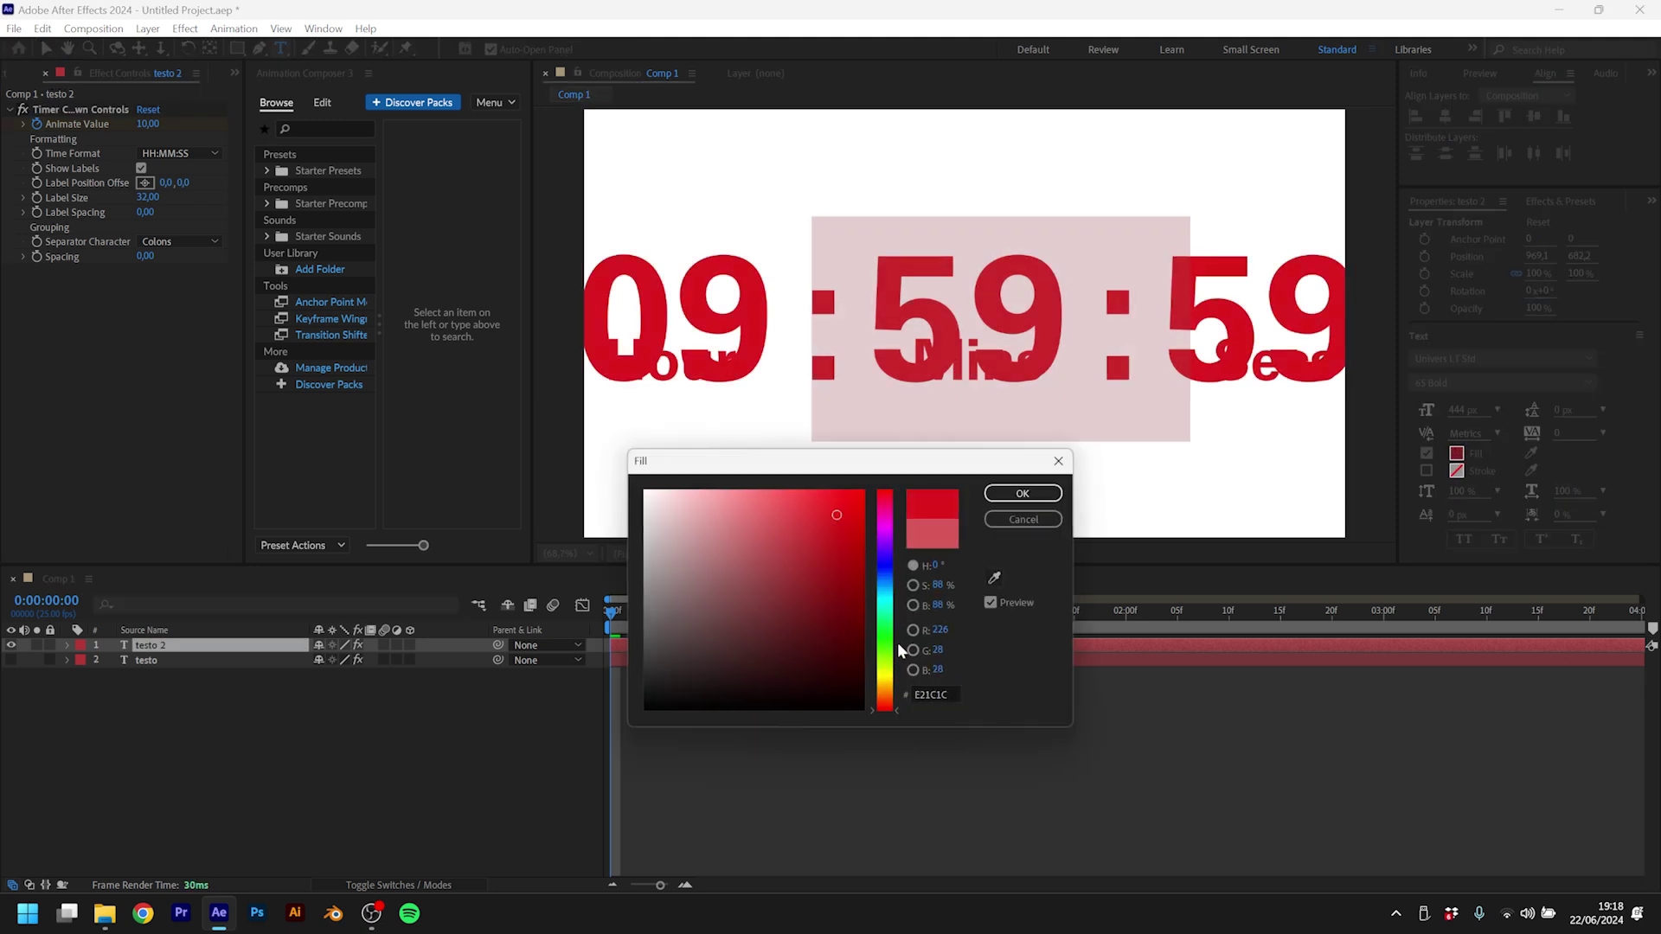
drag(884, 658, 884, 690)
click(1023, 493)
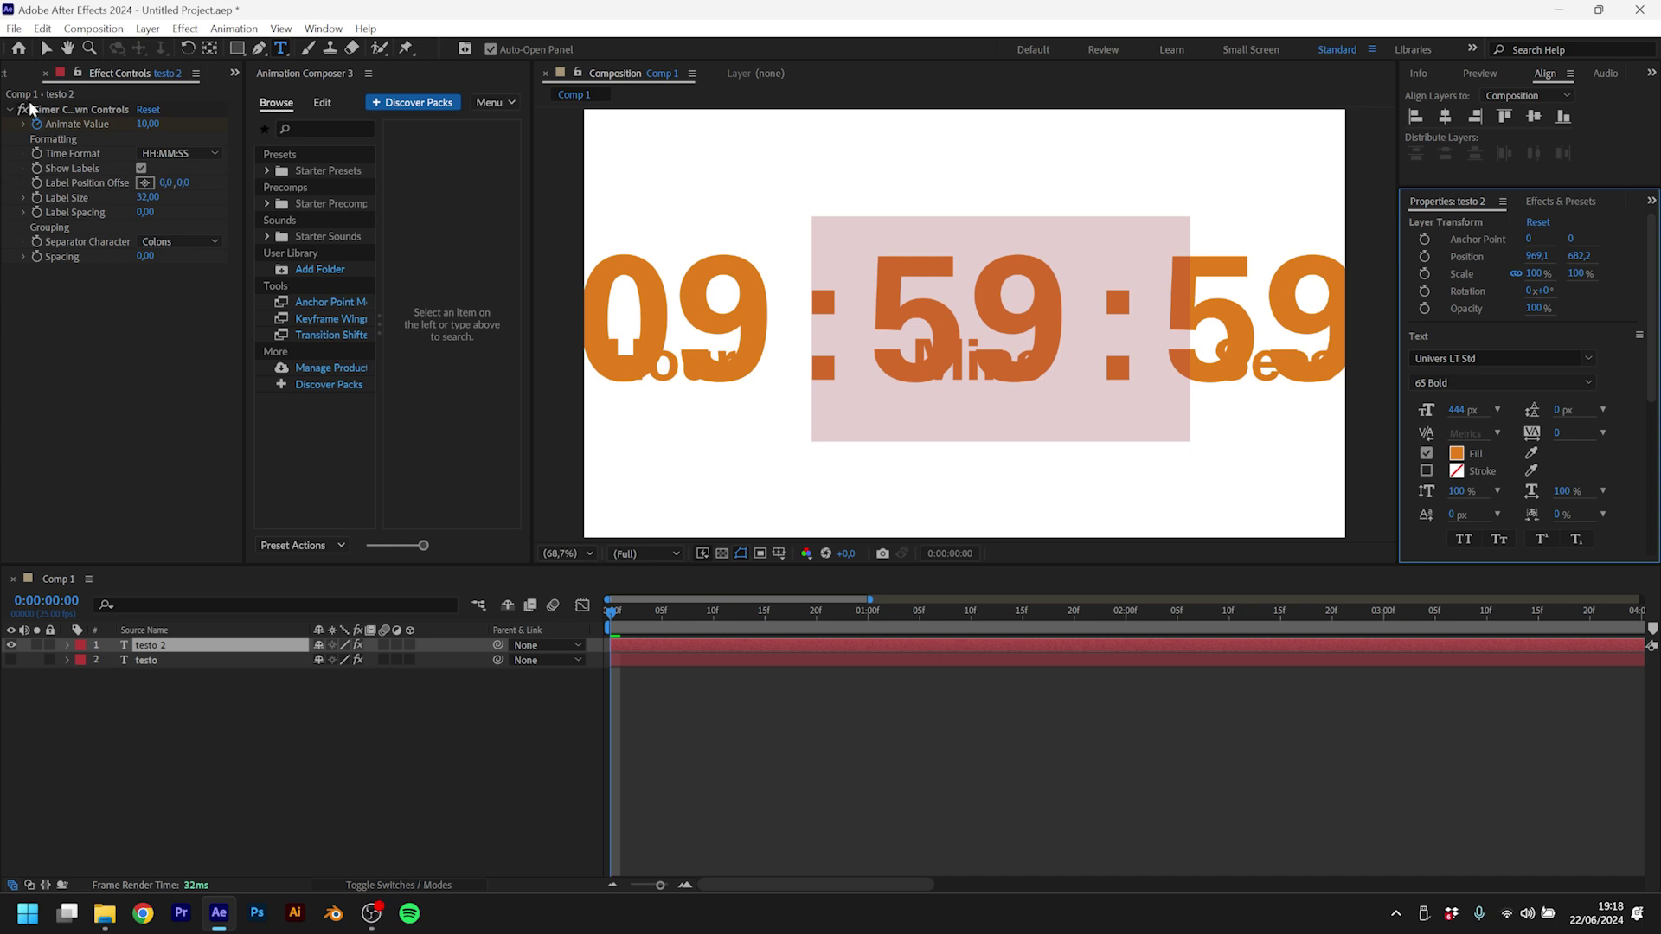
click(67, 645)
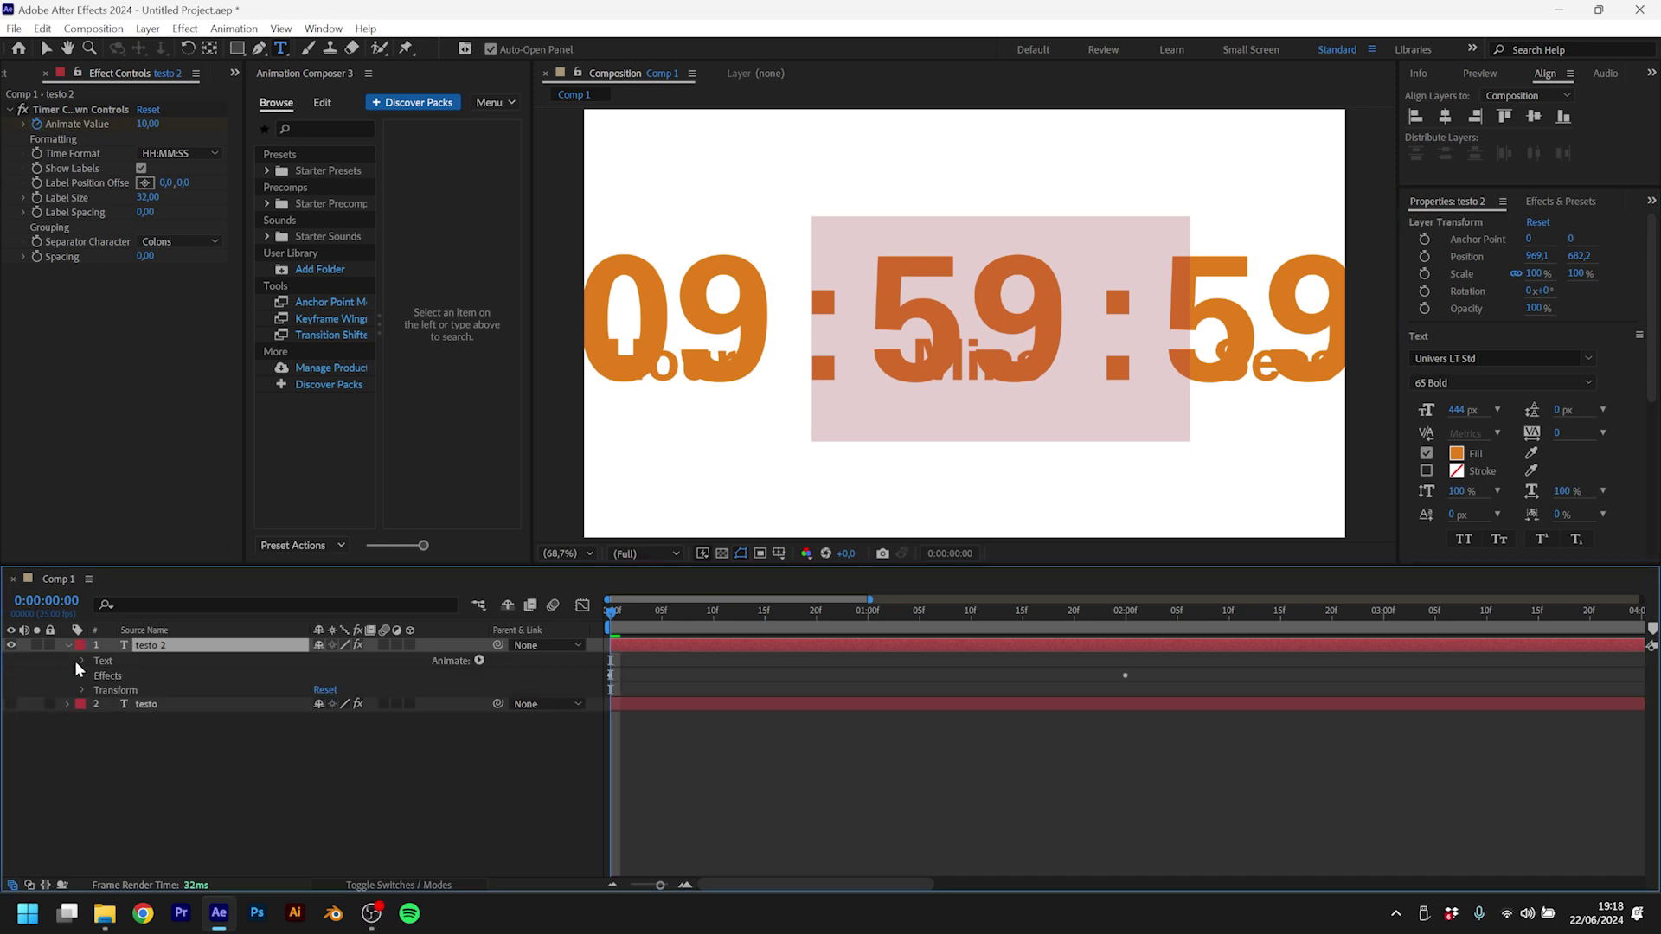
Step: Preview the timer, then set its Animate Value to 20
click(78, 676)
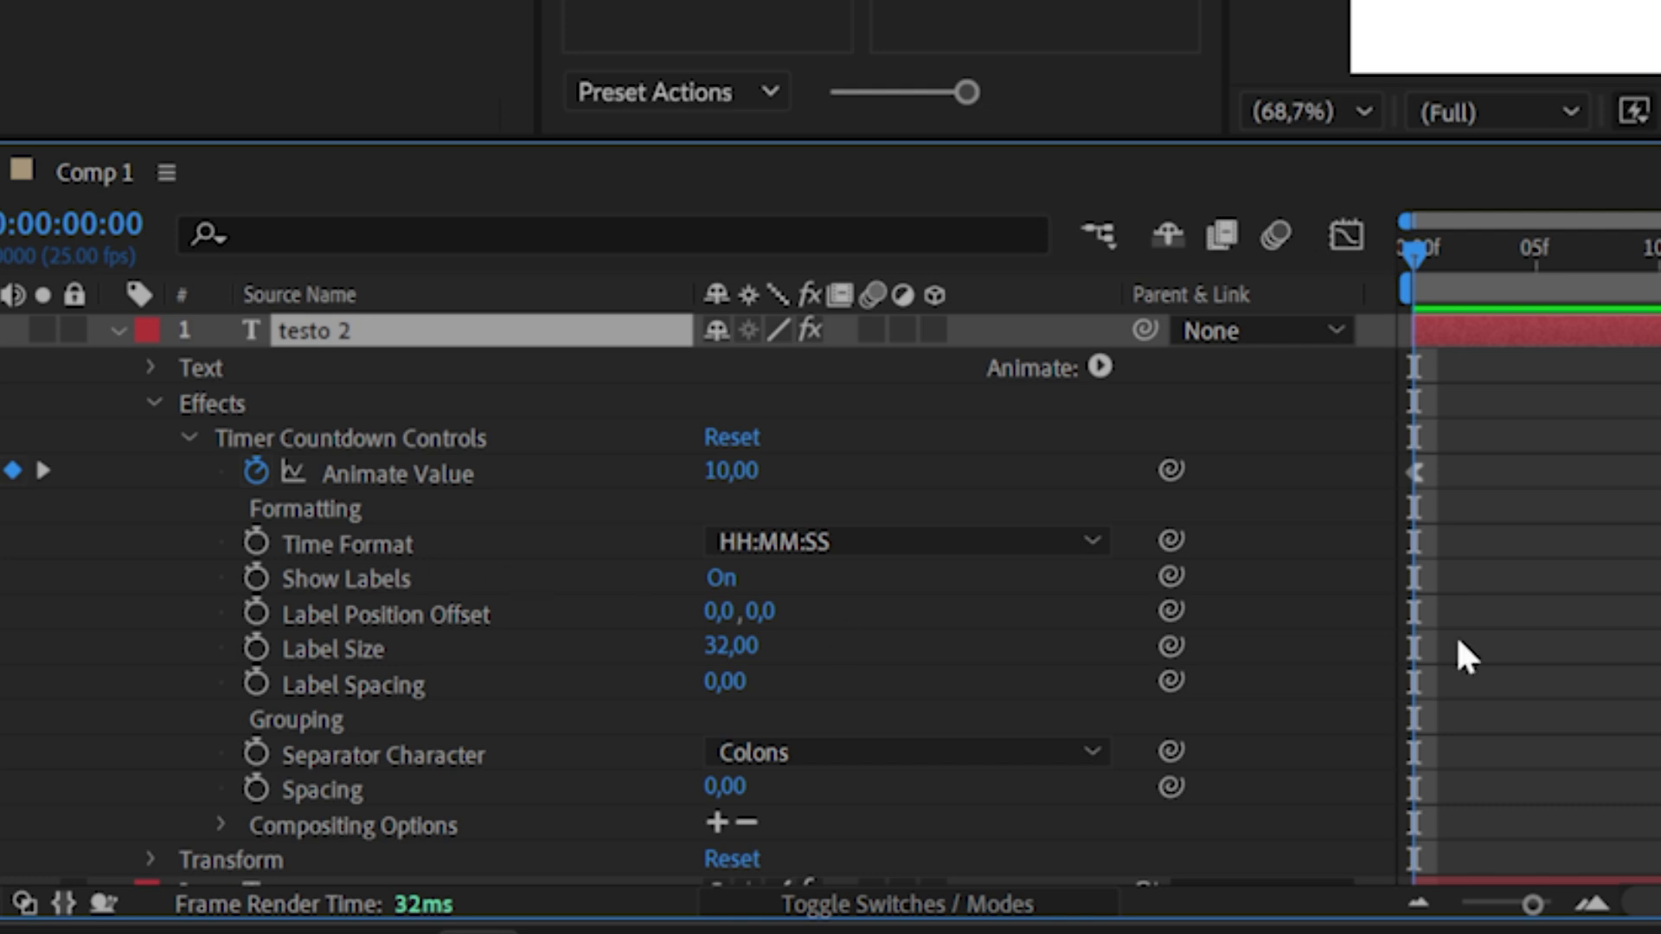
key(space)
key(space)
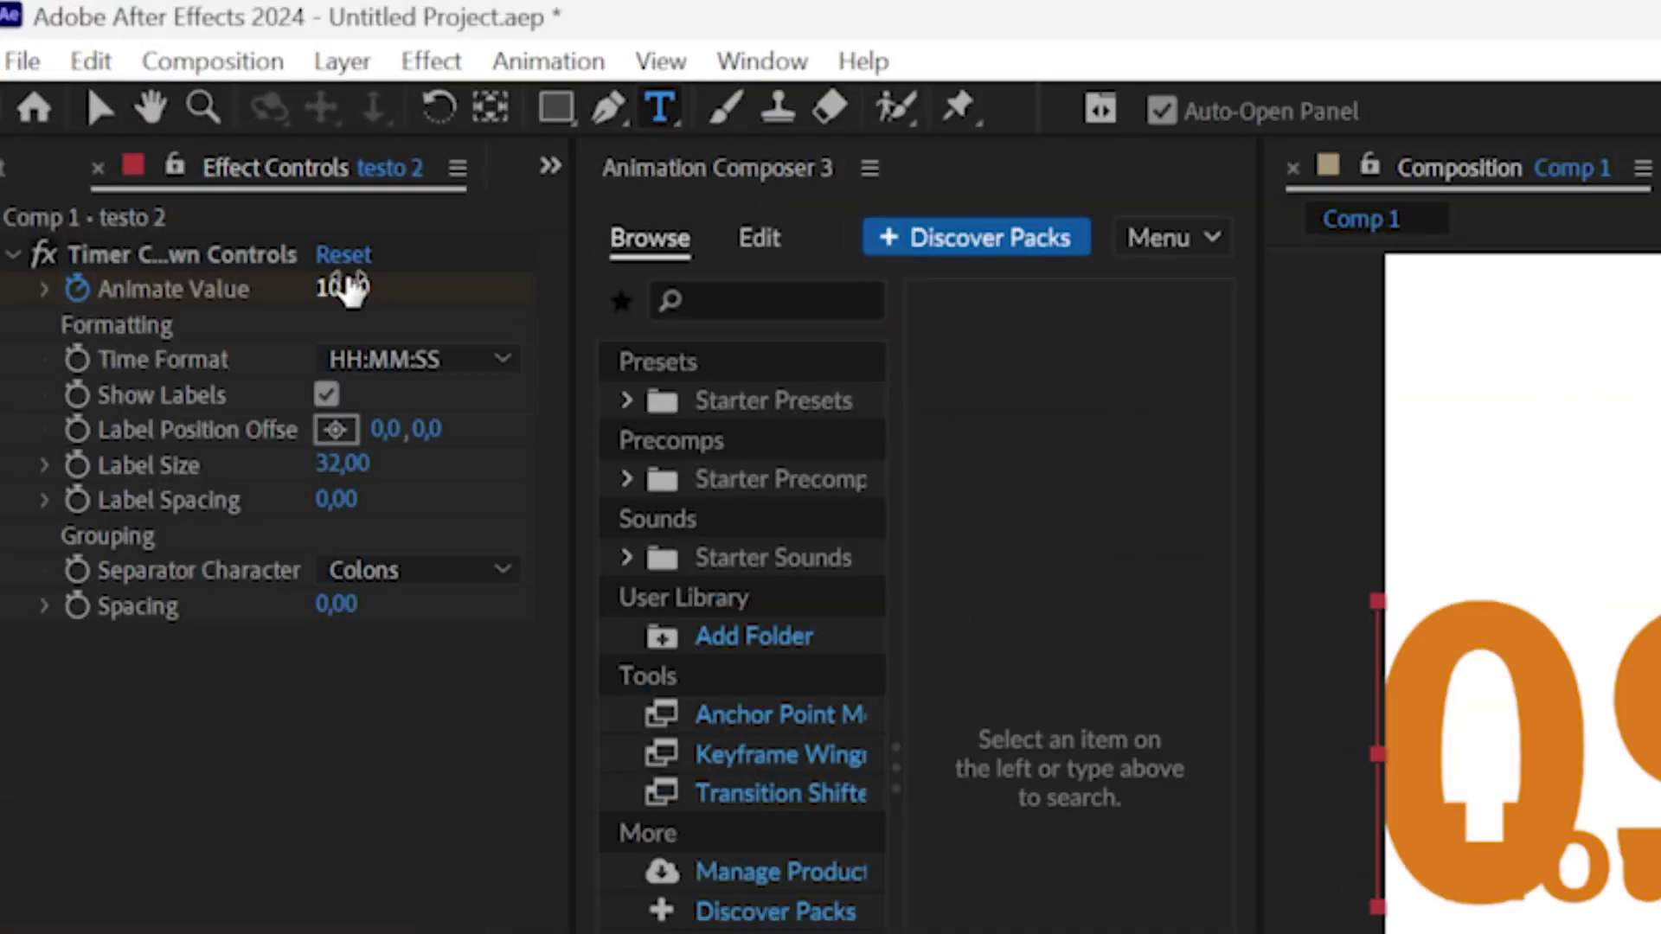
click(347, 290)
text(20)
key(Return)
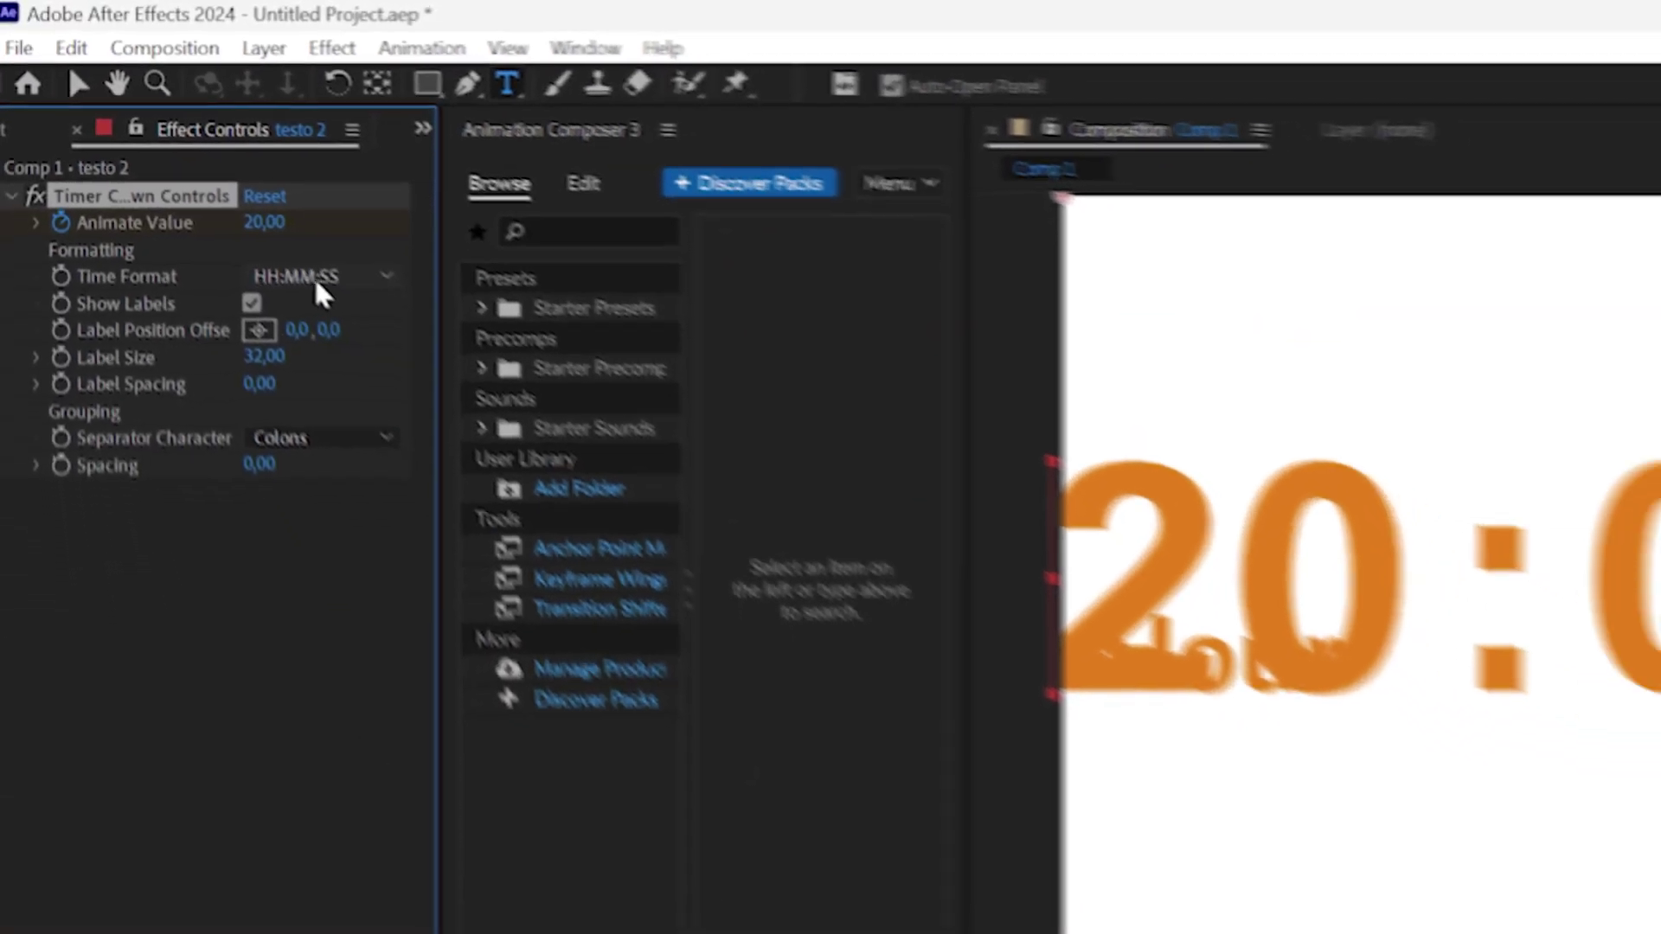
Step: Try the MM:SS Time Format, revert to HH:MM:SS, and return to the composition start
click(177, 153)
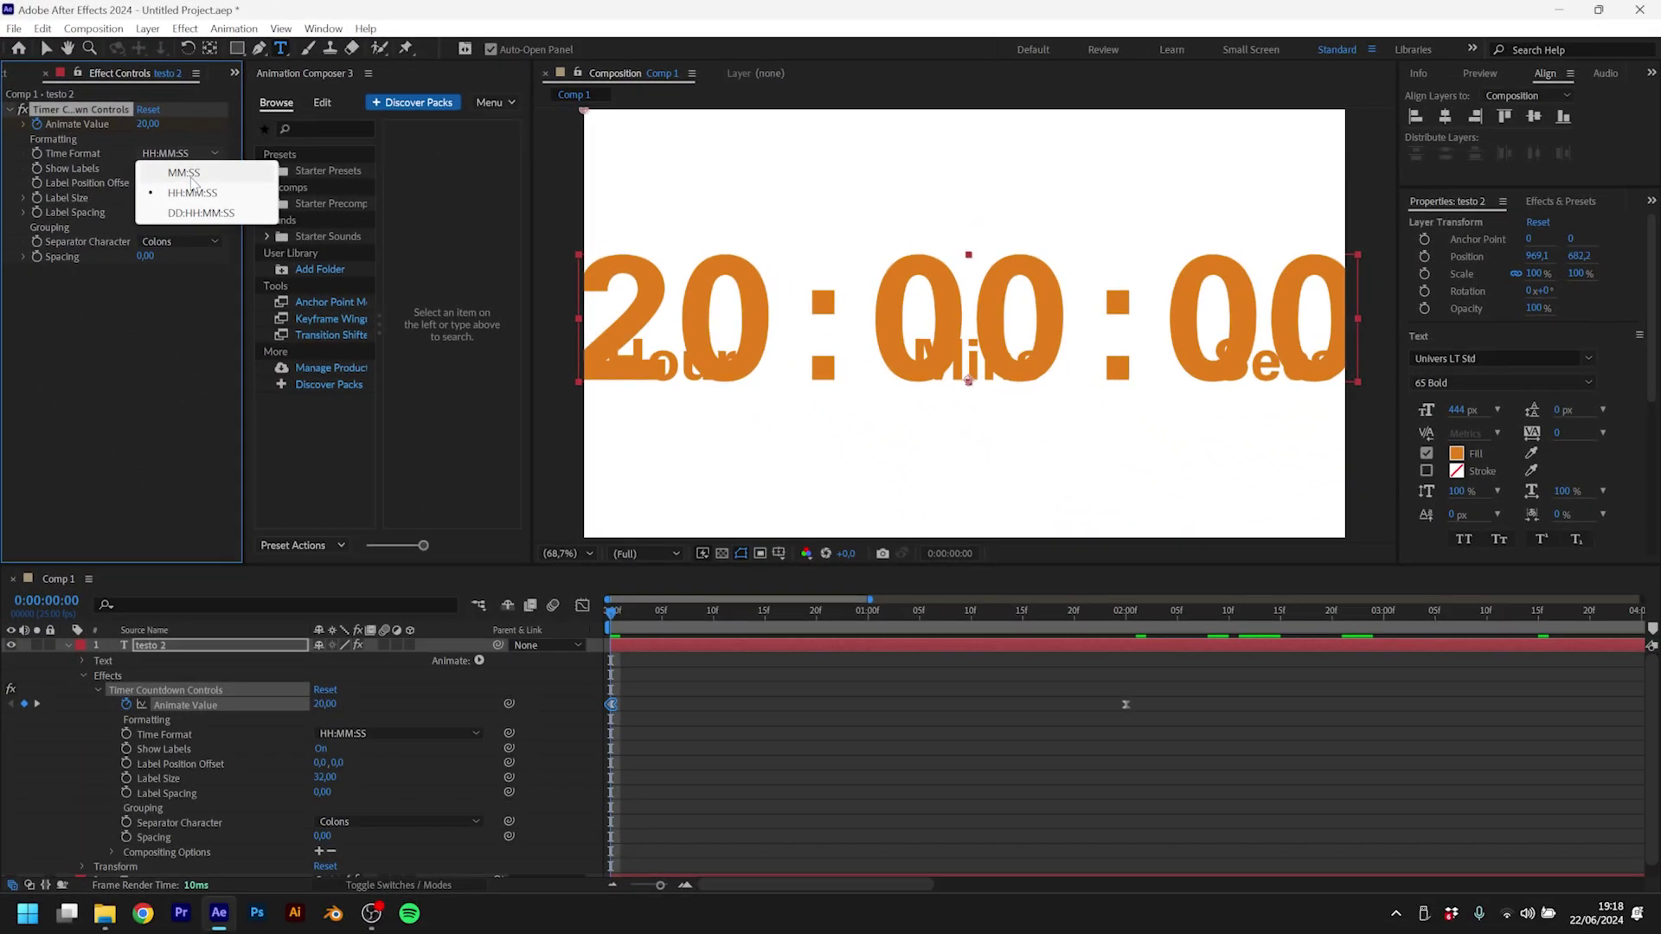
click(184, 173)
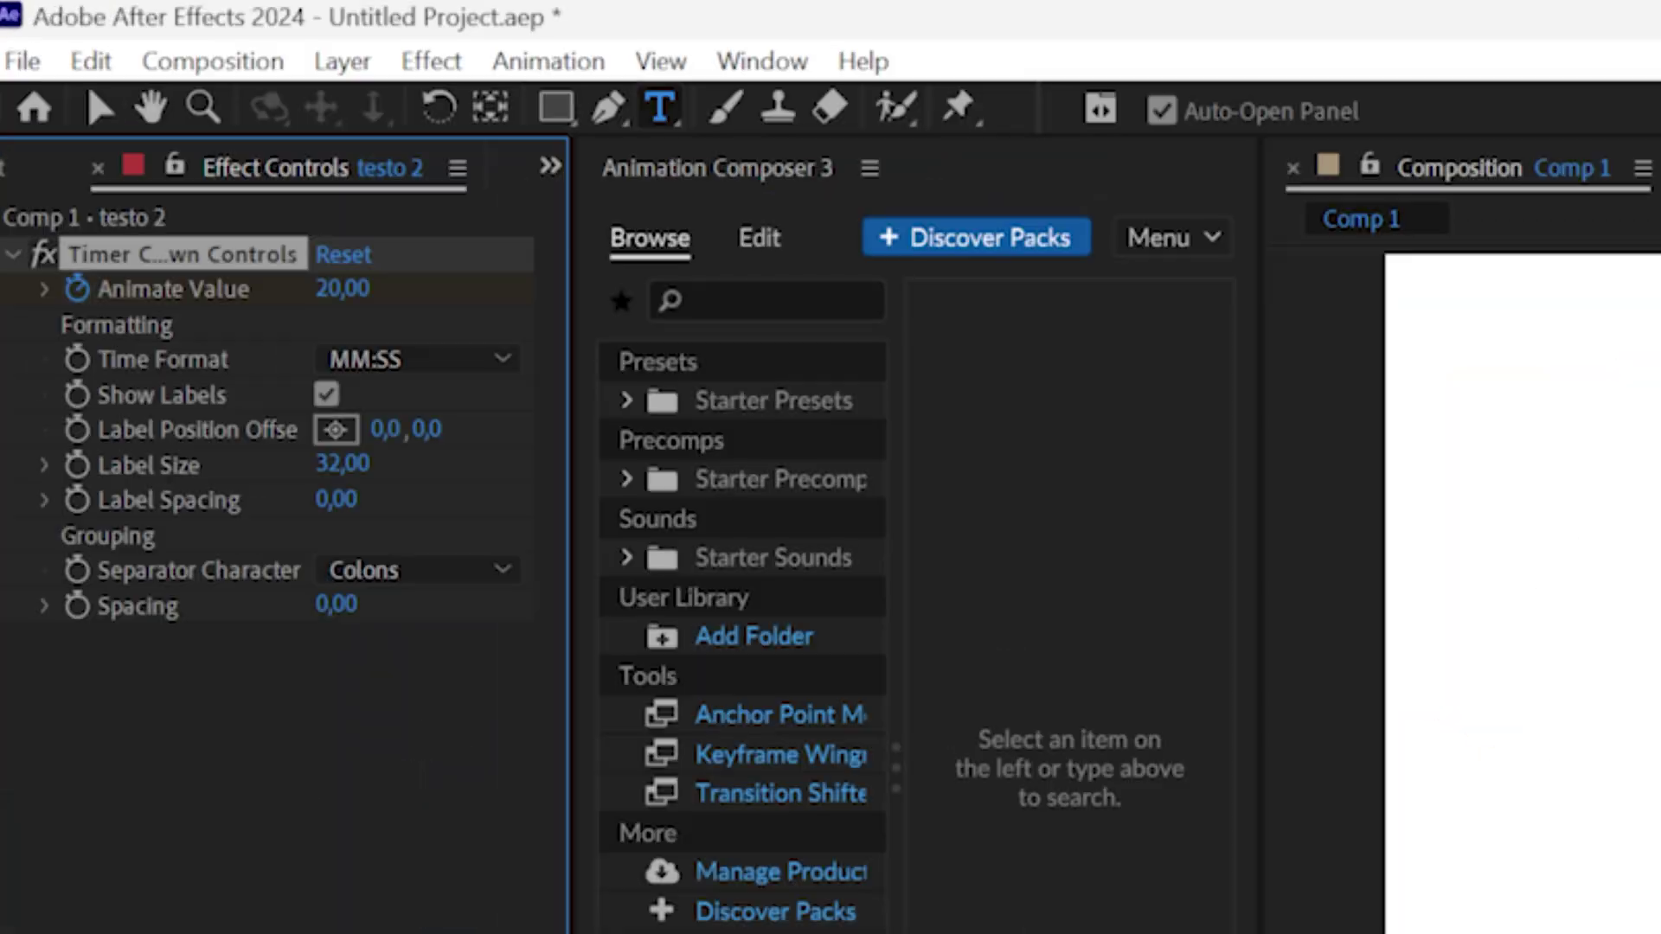
click(178, 153)
click(504, 465)
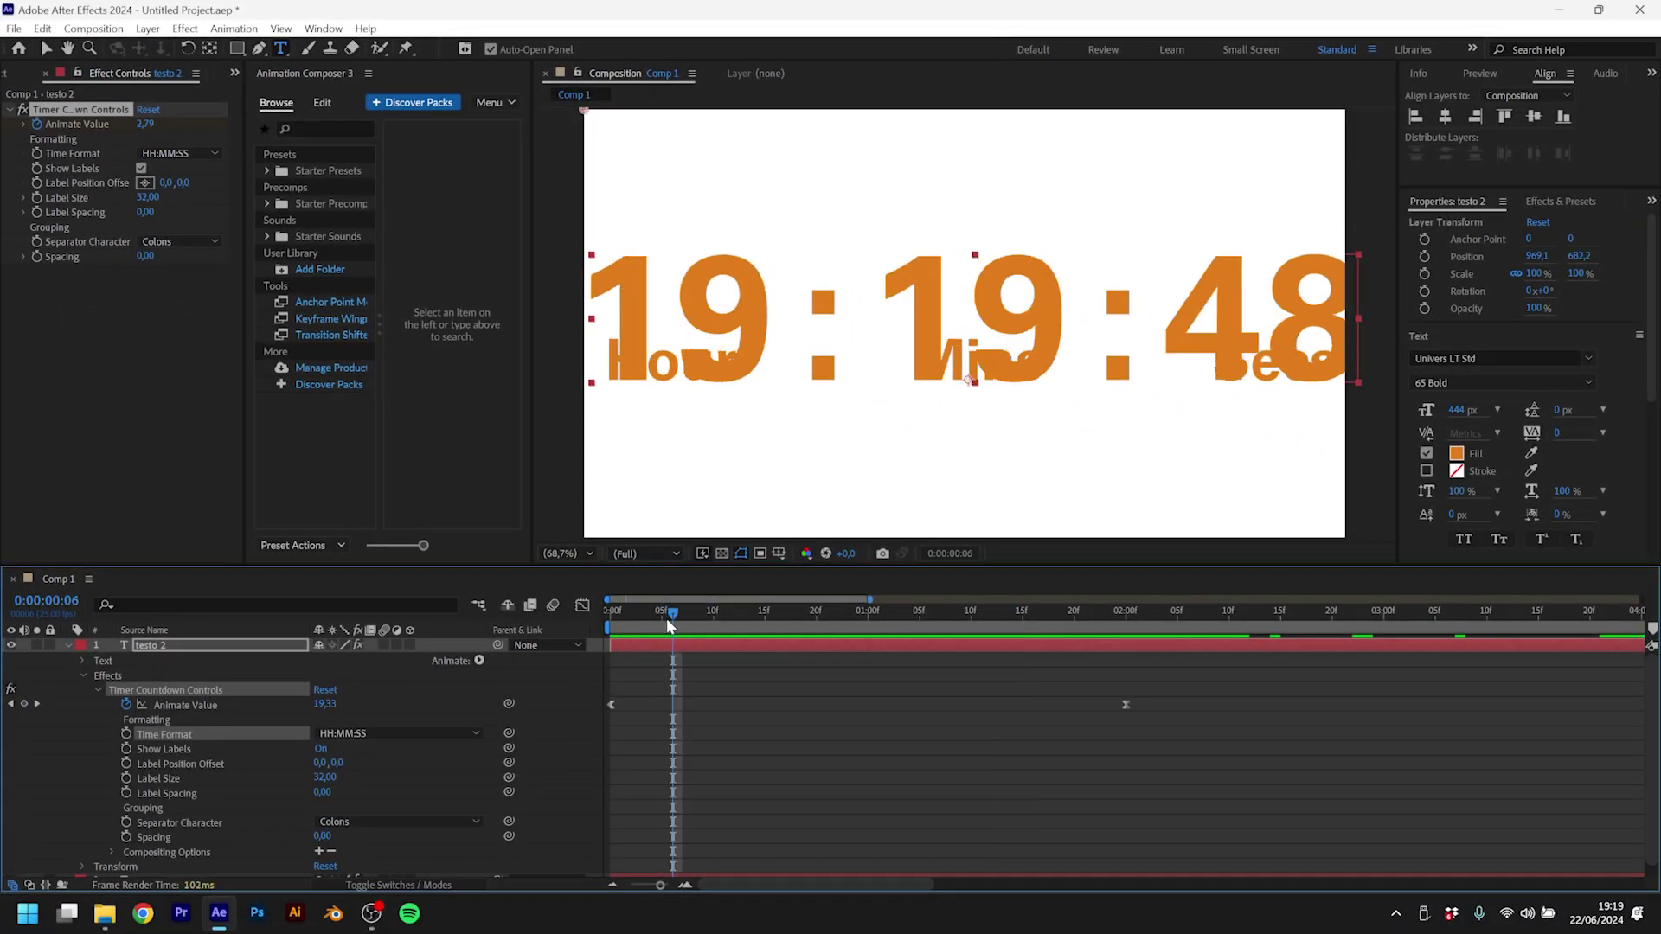
drag(667, 621, 588, 616)
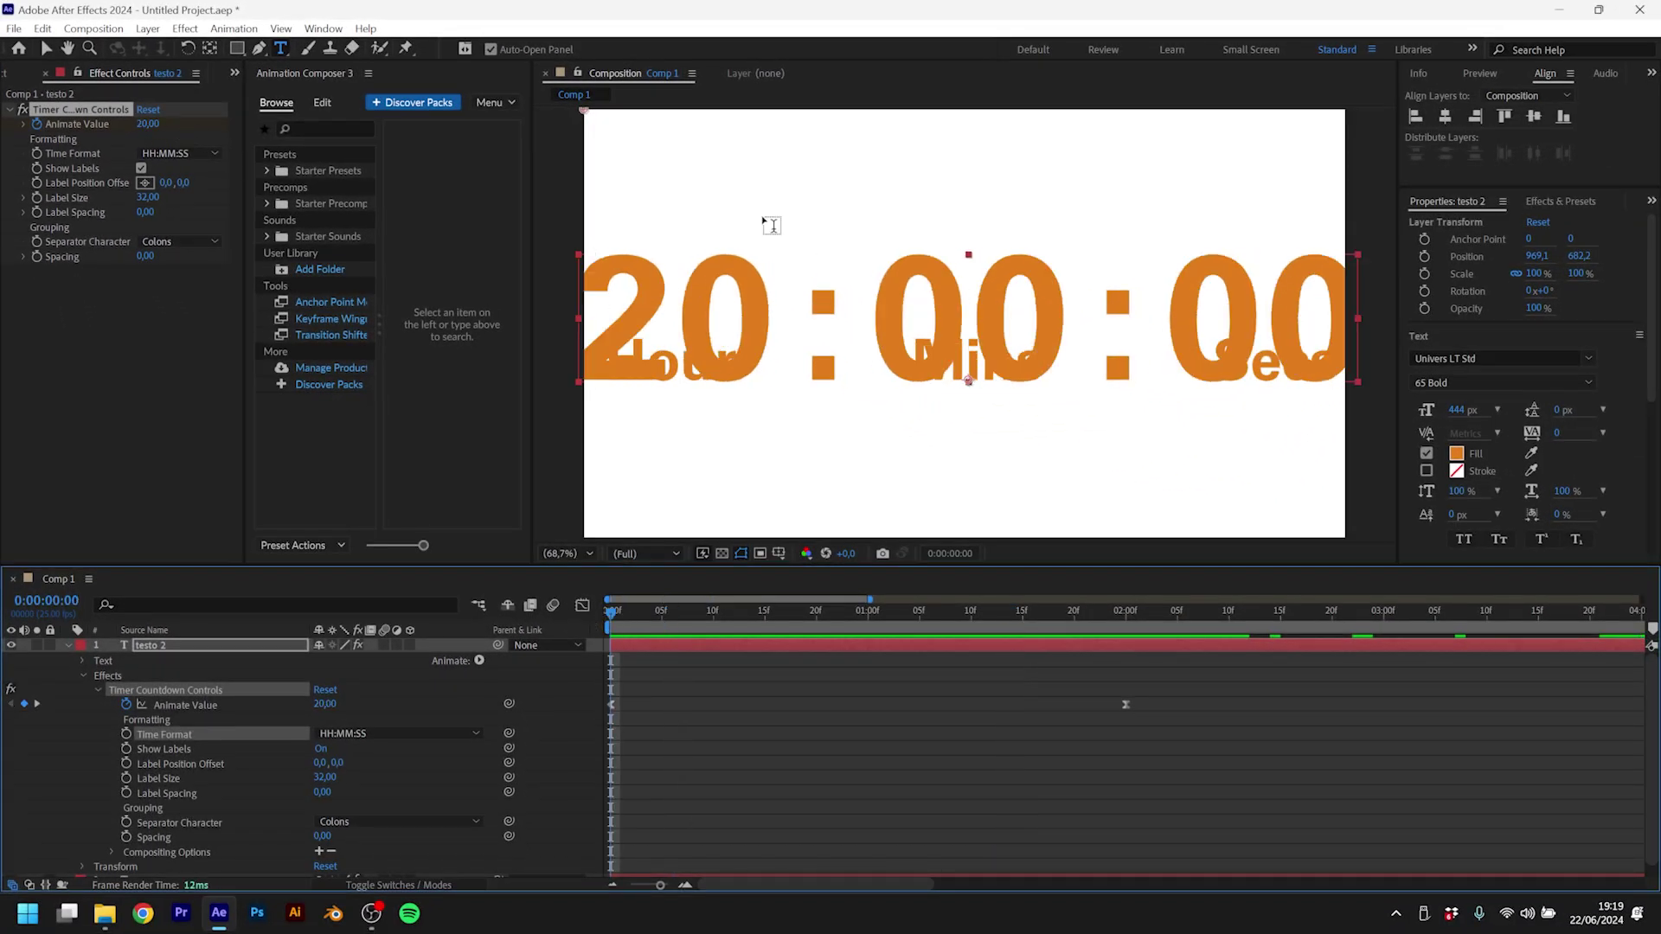
Step: Switch Time Format to DD:HH:MM:SS, preview 20:00:00:00, and toggle the unit labels off and on
click(178, 153)
click(173, 182)
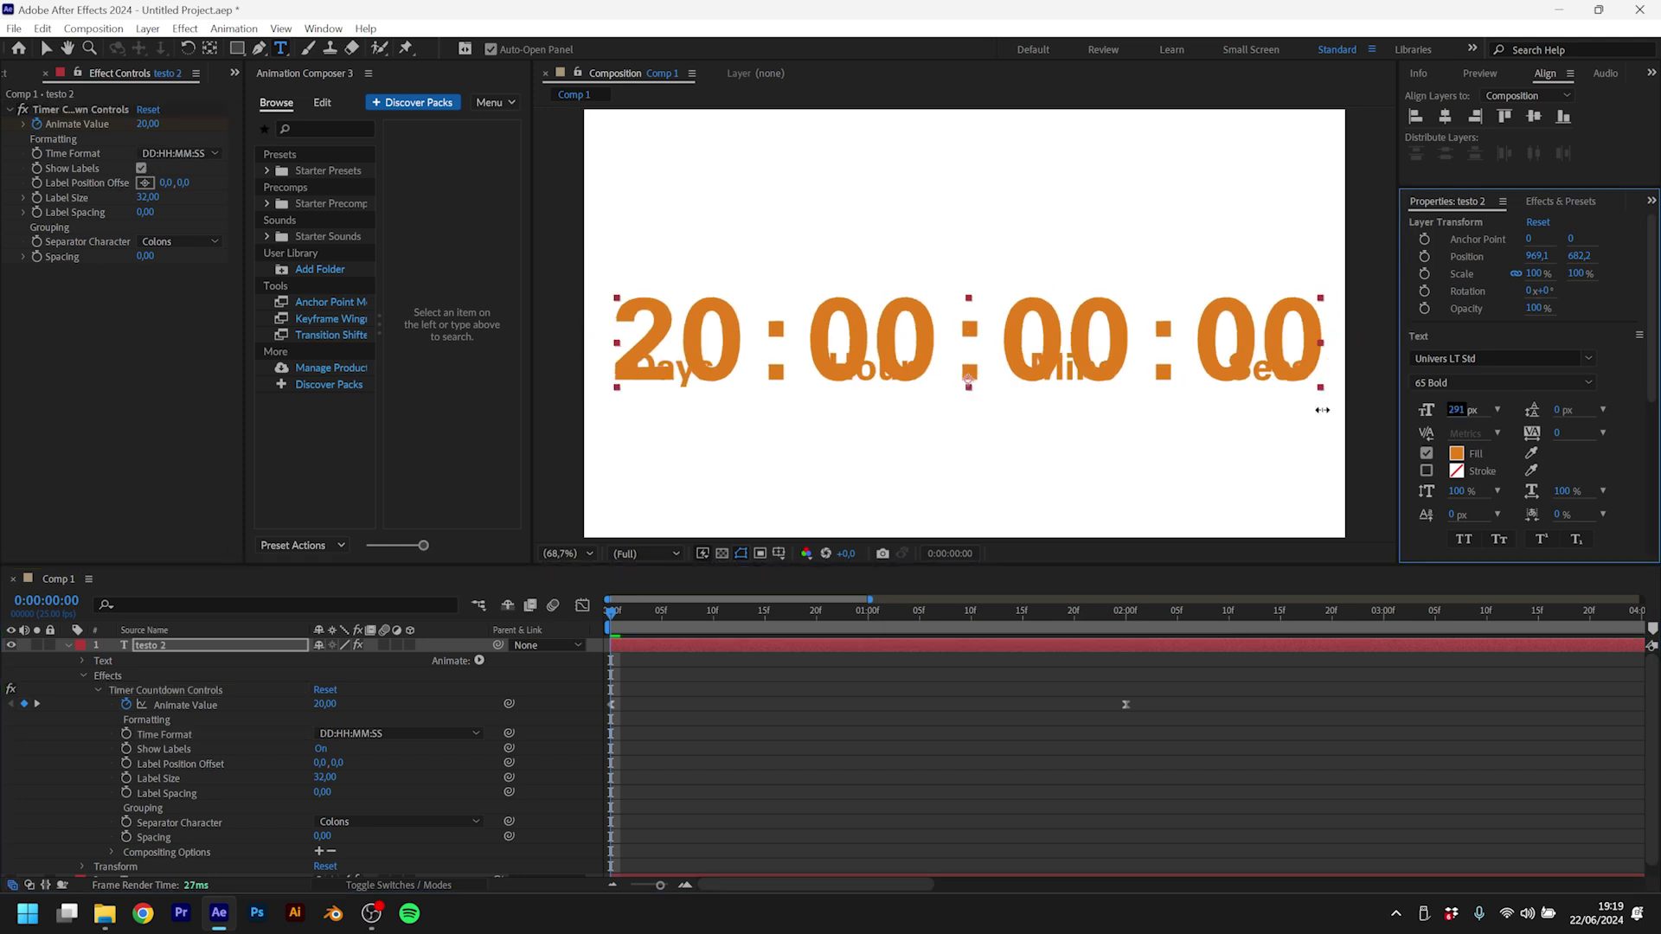
key(space)
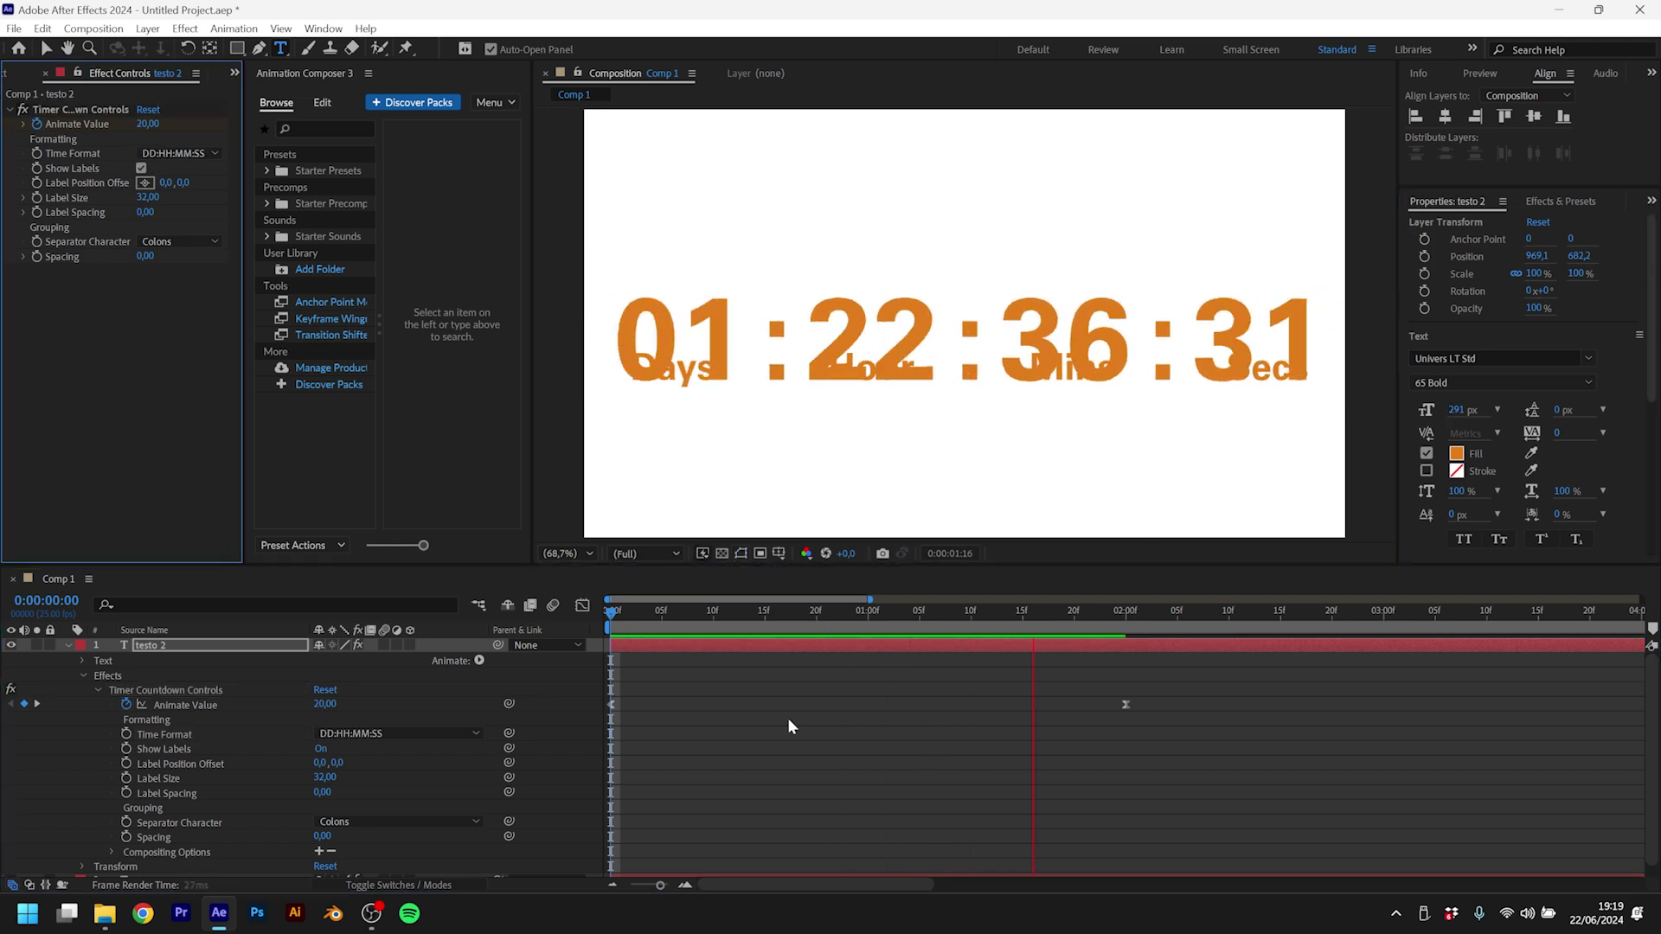
key(space)
click(141, 168)
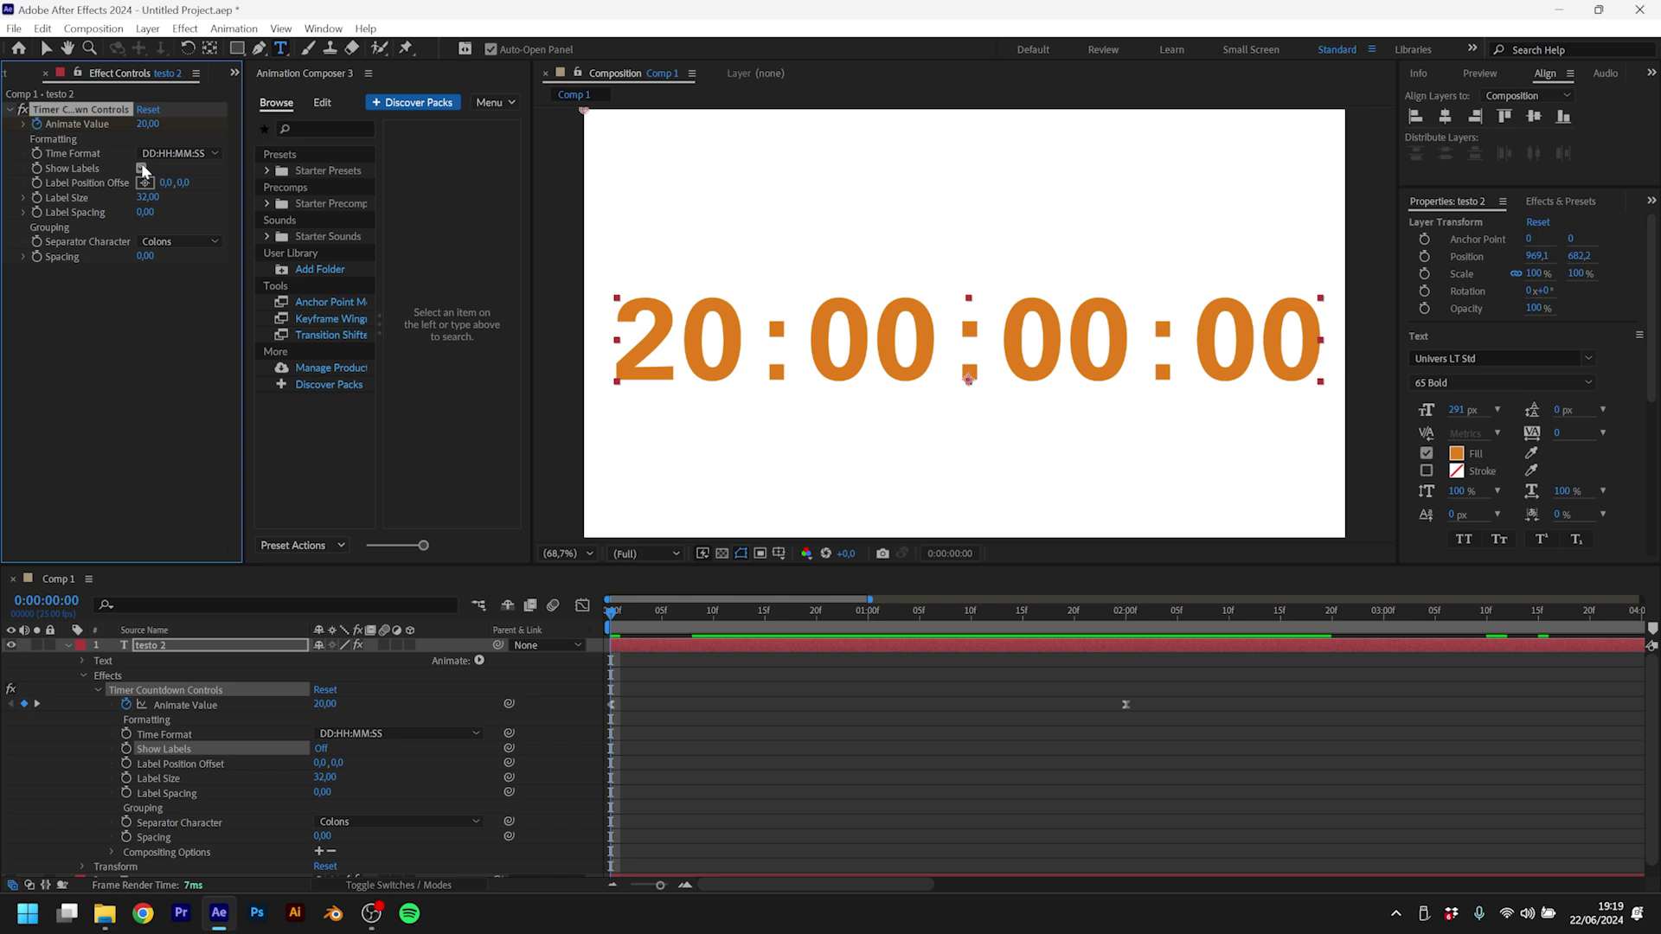
click(142, 169)
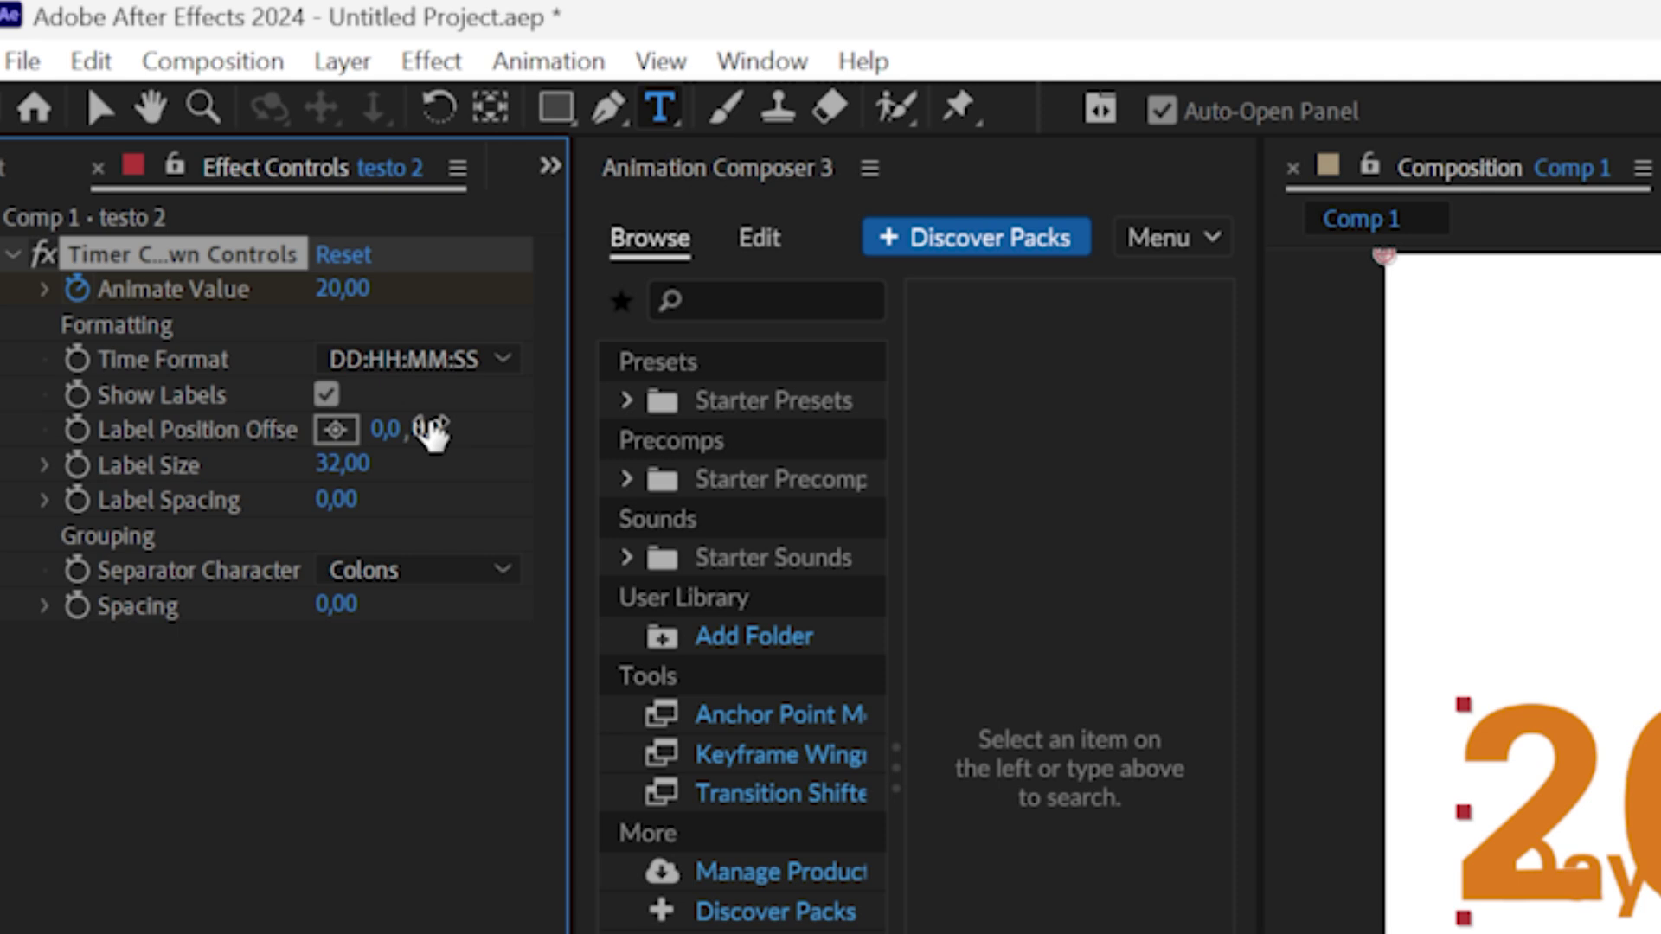
Step: Place the labels below the digits with offset -6,102, size 29 and spacing 20
drag(183, 183, 261, 196)
drag(610, 461, 406, 362)
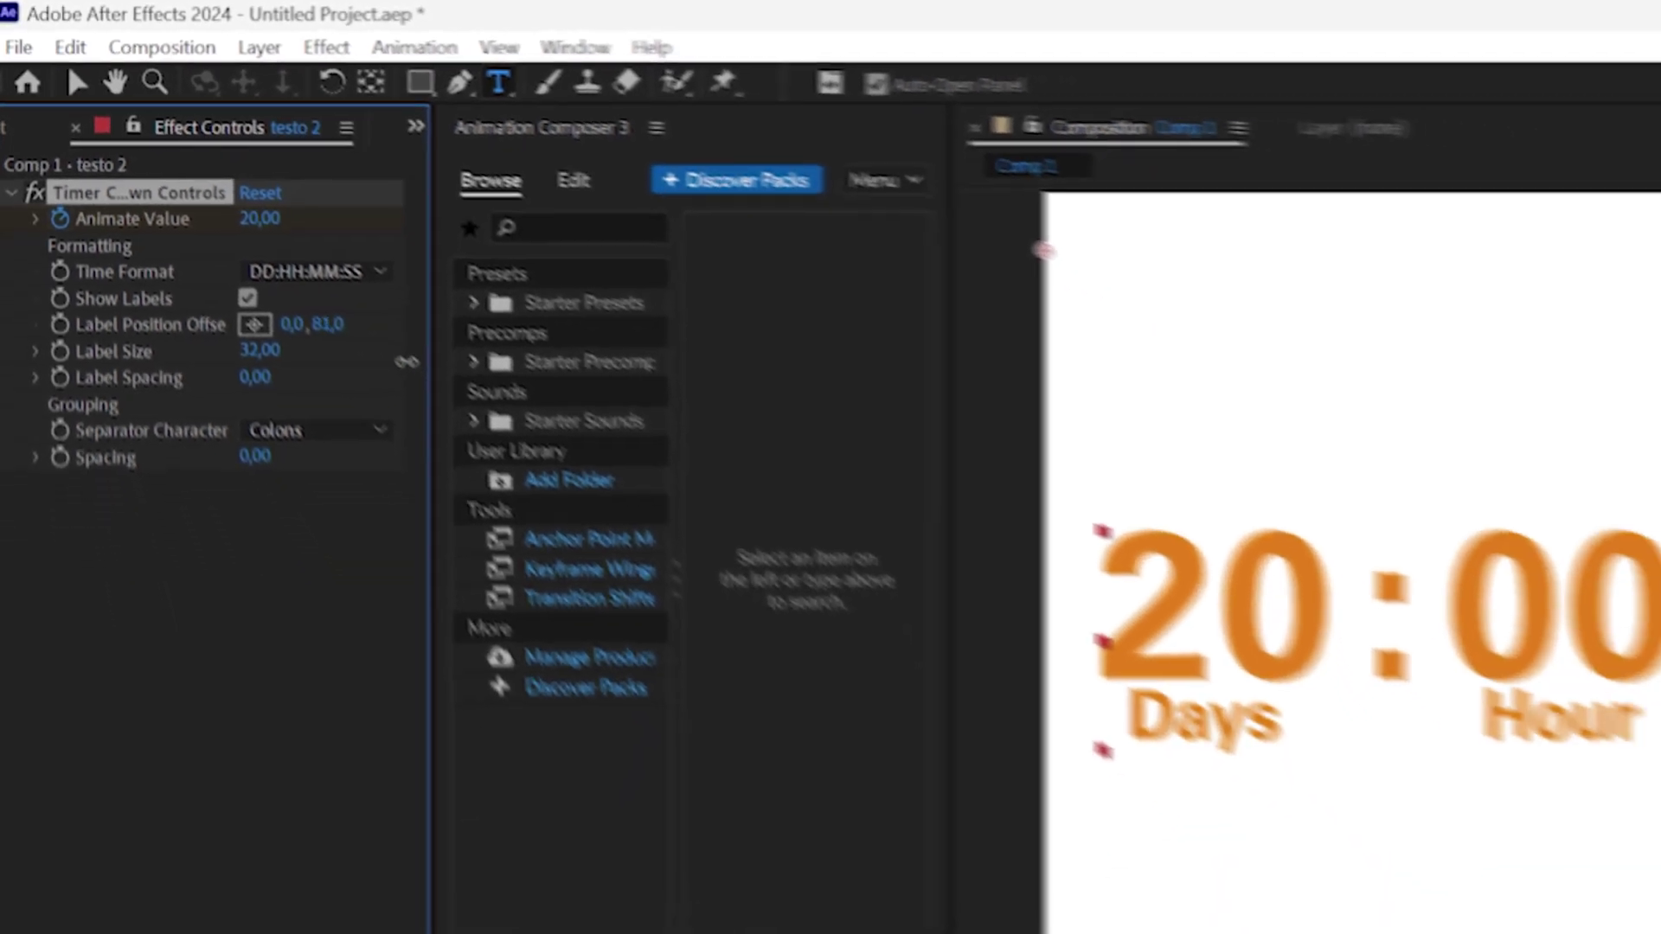
mouse_move(148, 197)
mouse_down()
mouse_move(170, 221)
mouse_move(226, 201)
mouse_up()
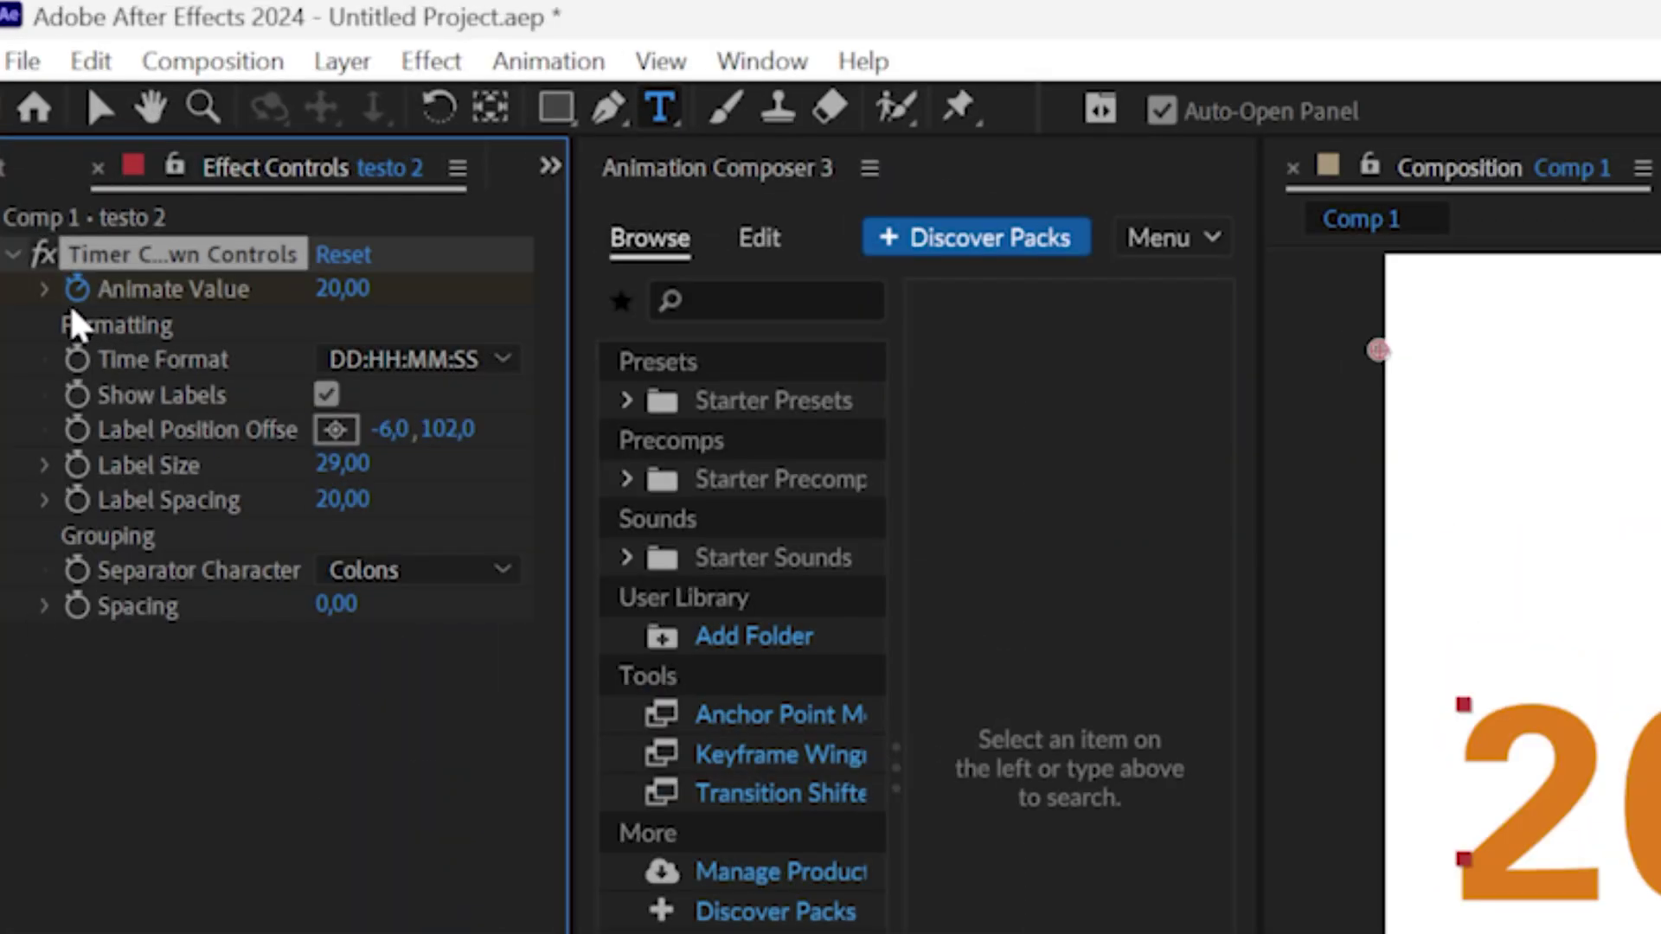
Step: Try Dots and Spaces separators, return to Colons, and set digit Spacing to -8
click(415, 569)
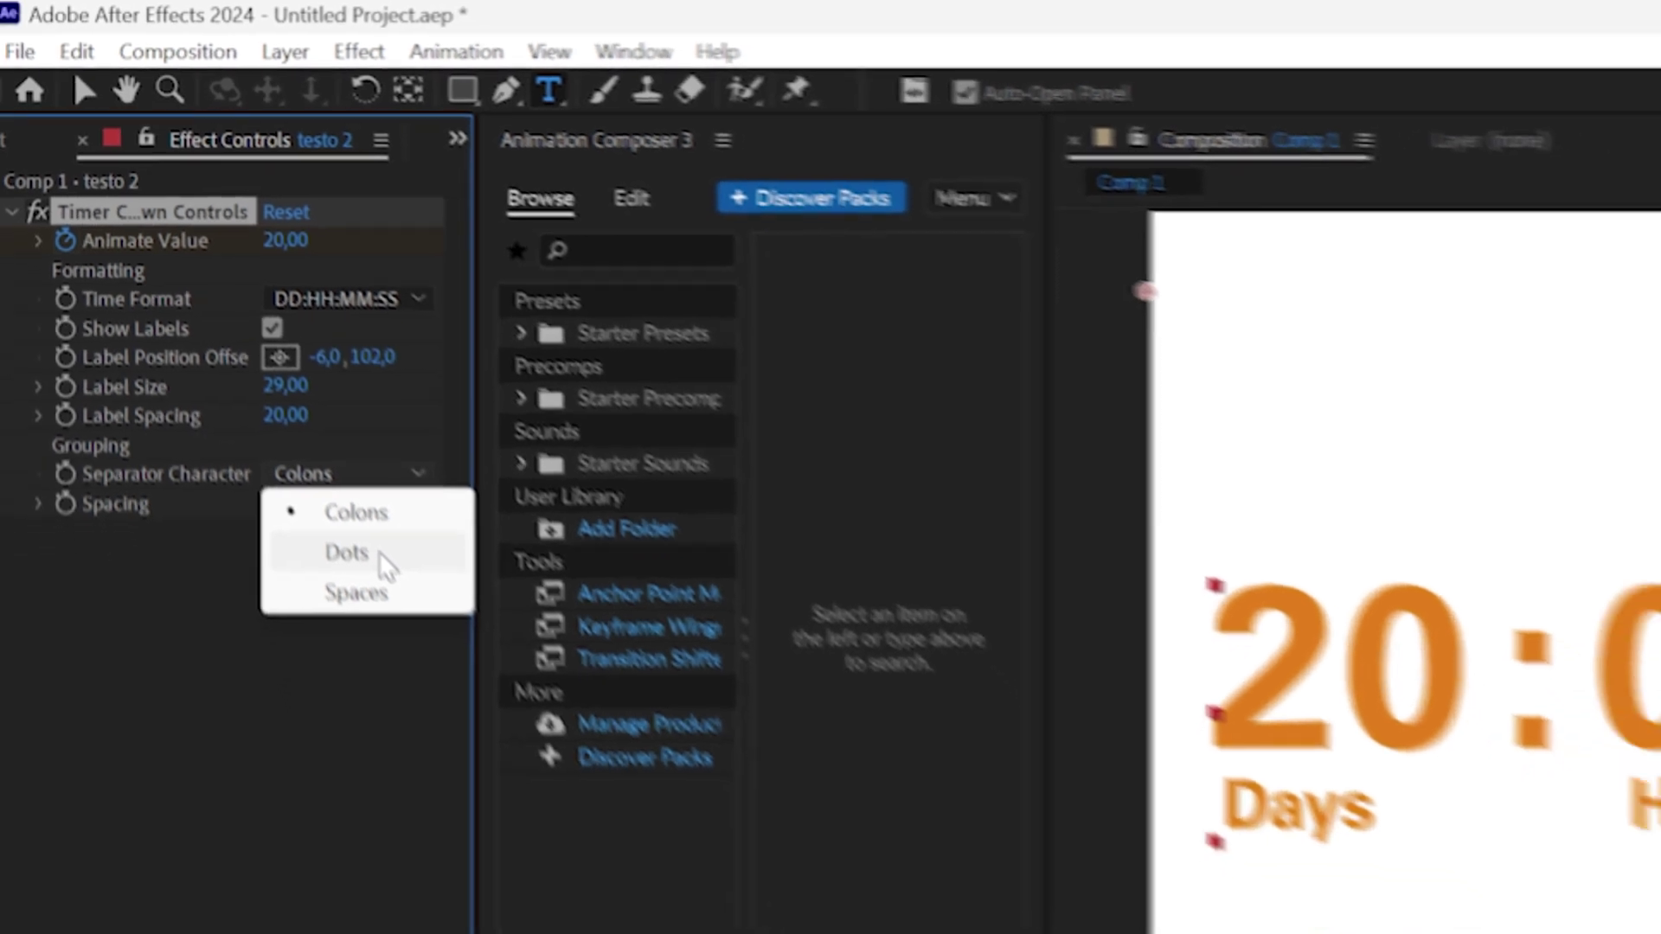
click(381, 555)
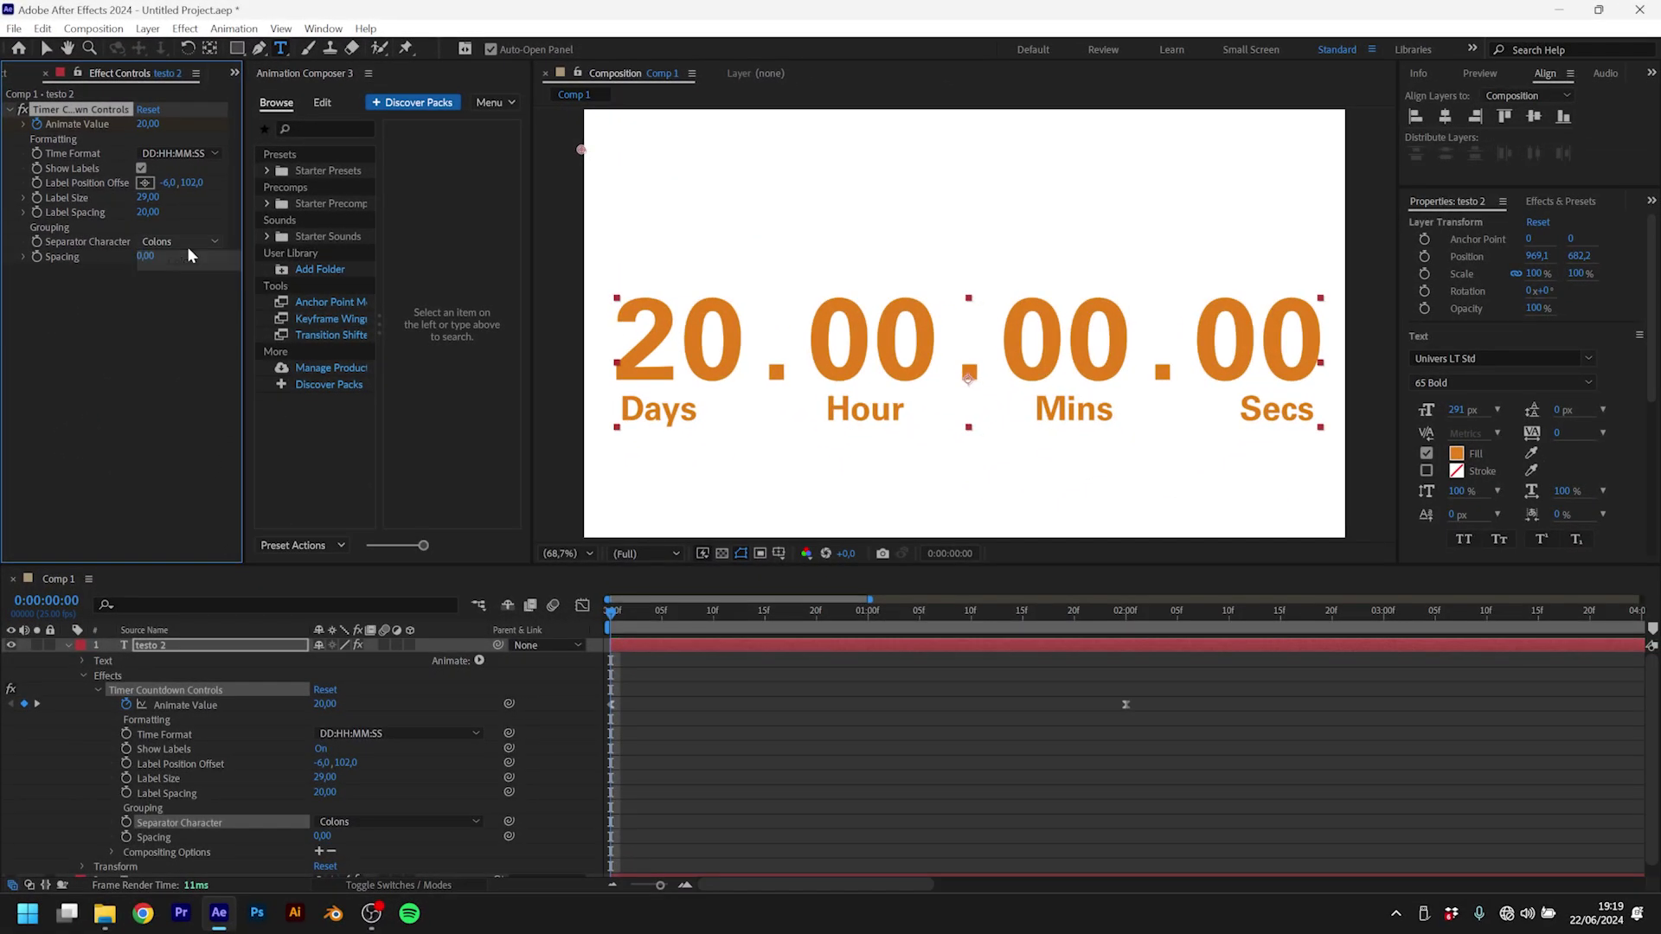
click(190, 242)
click(202, 282)
click(193, 247)
click(198, 302)
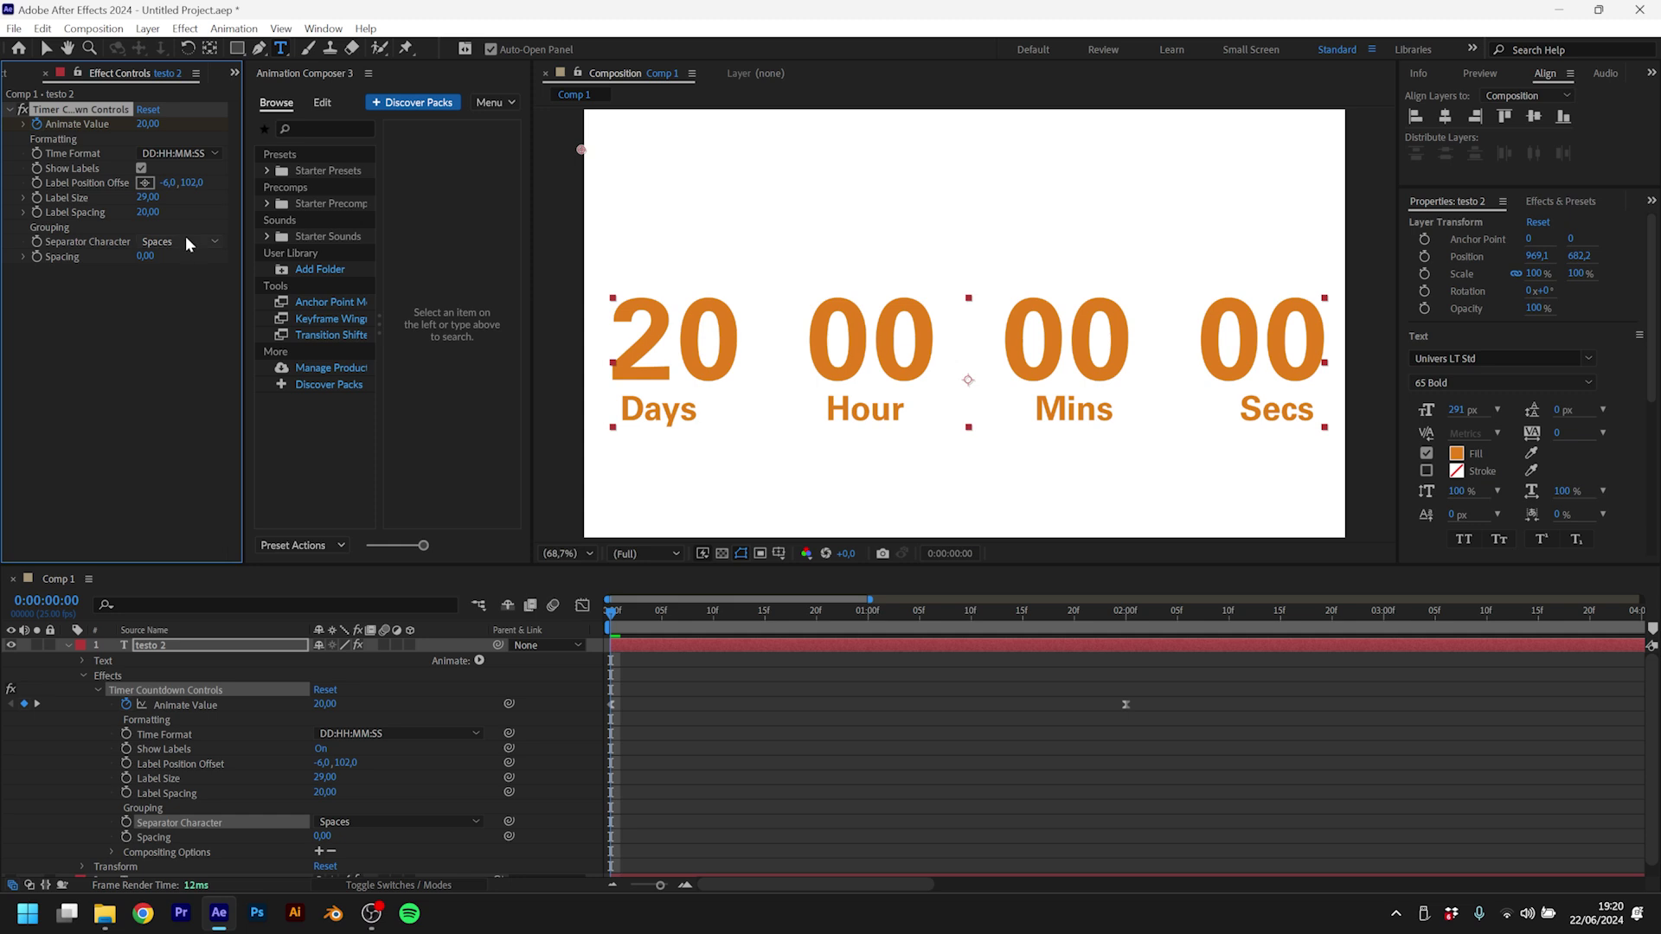
click(189, 245)
click(195, 262)
drag(145, 256, 153, 275)
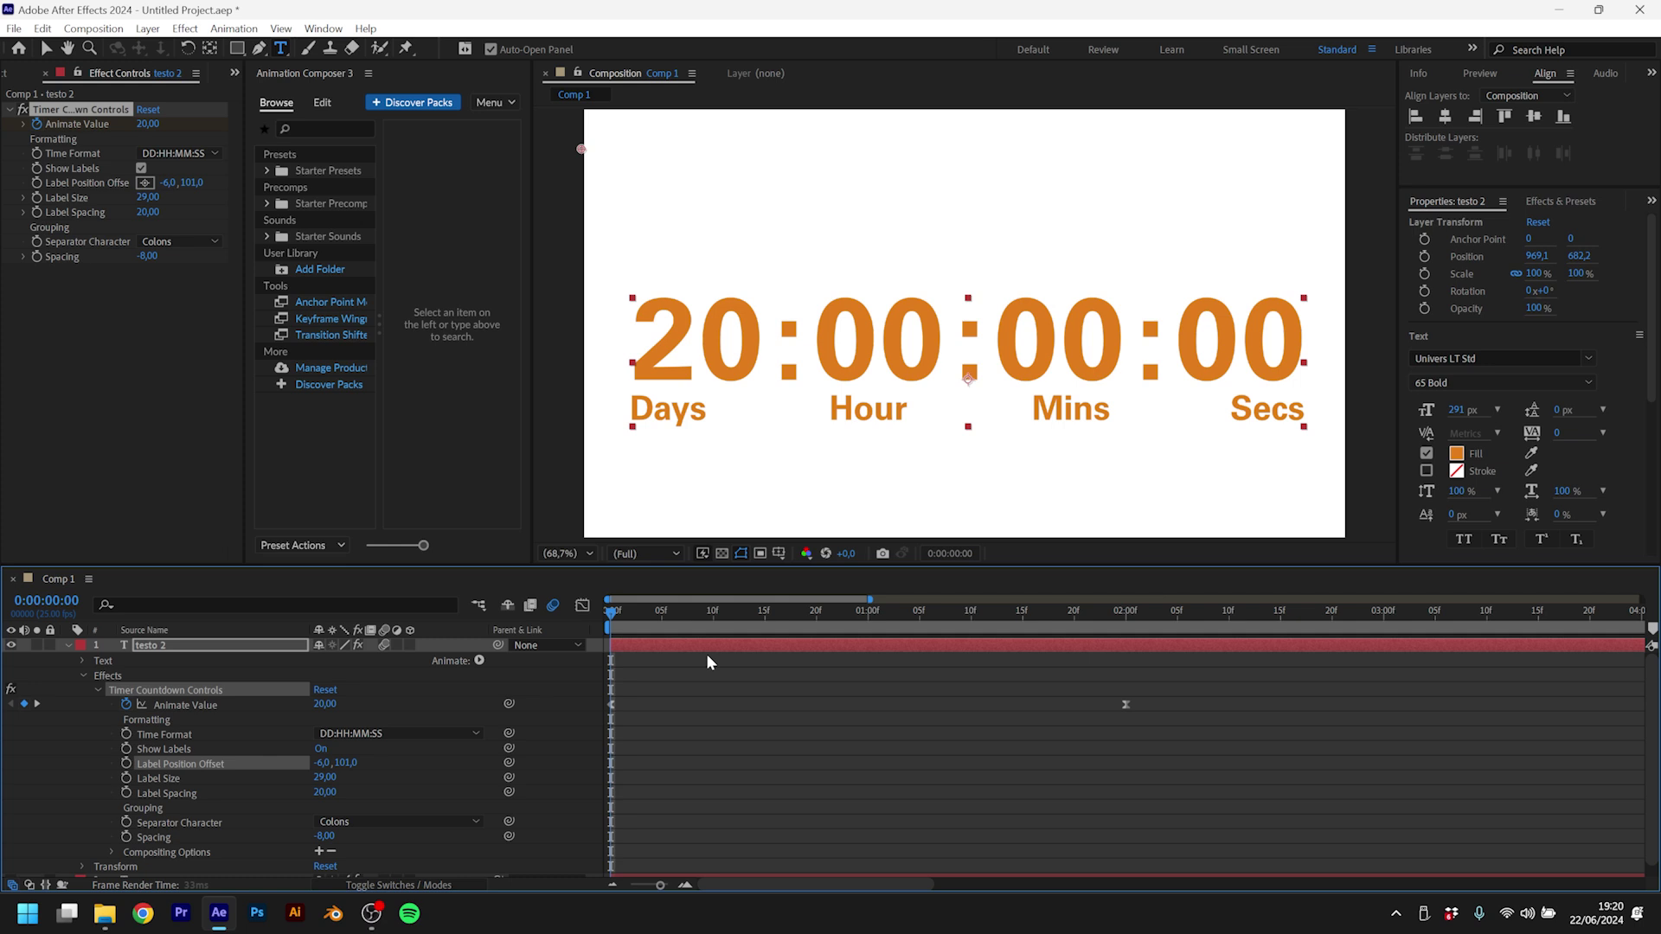
Step: Hide layer controls with Ctrl+Shift+H, deselect the timer, and collapse testo 2 in the timeline
key(ctrl+shift+h)
key(ctrl+shift+h)
key(ctrl+shift+h)
click(811, 720)
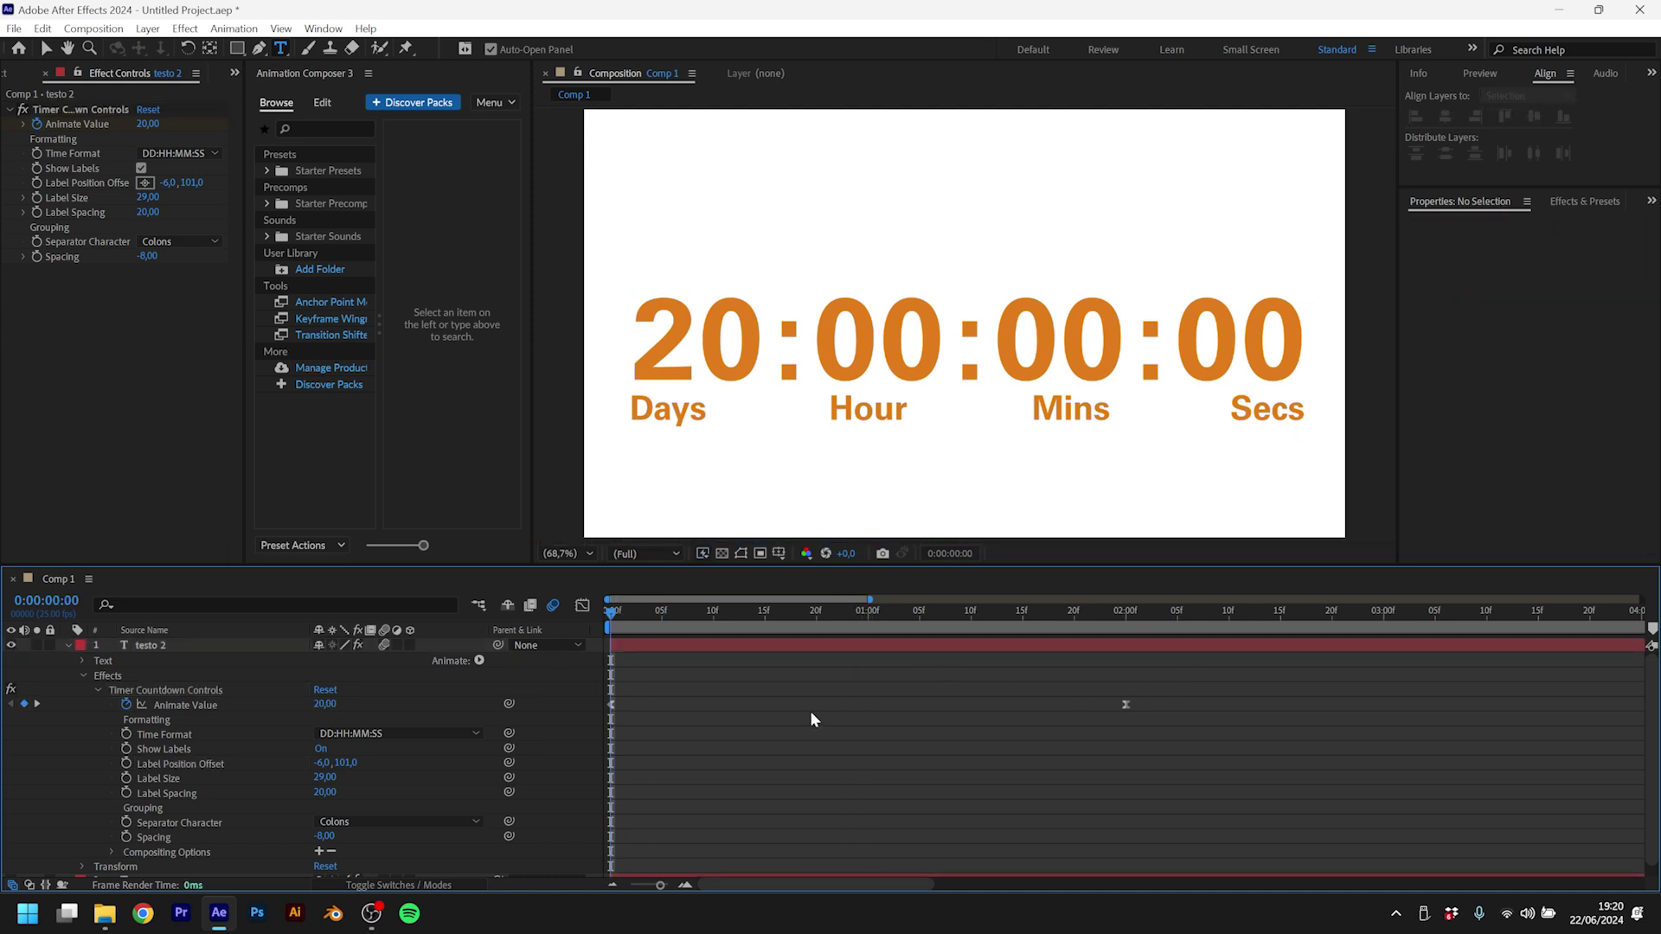
click(69, 646)
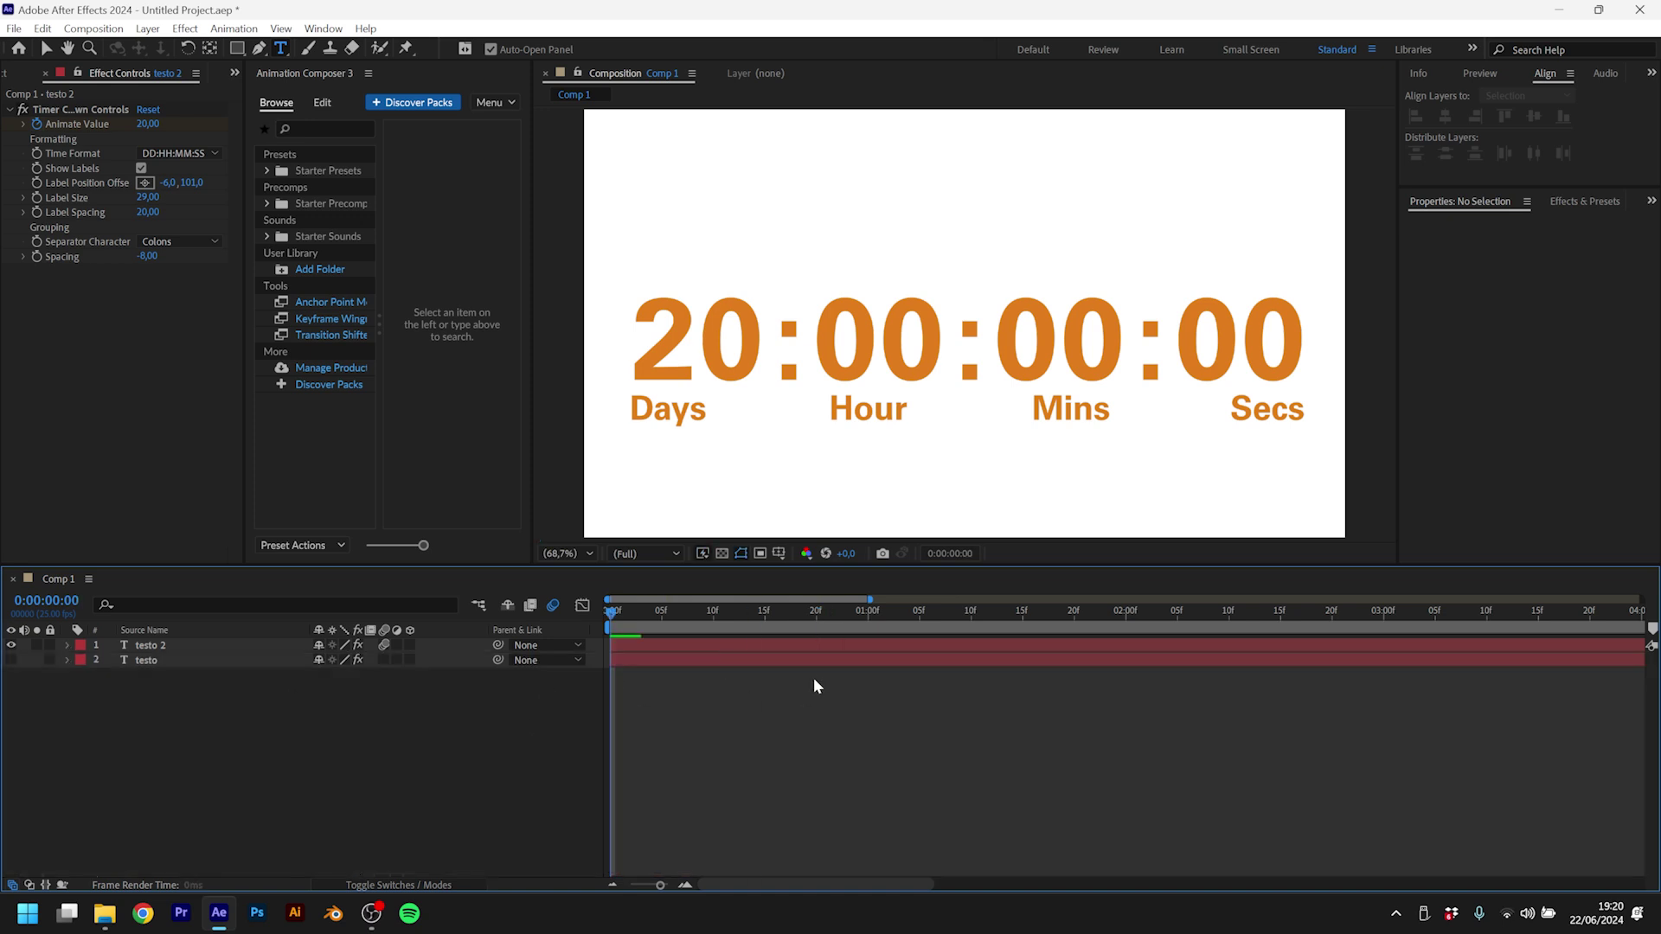